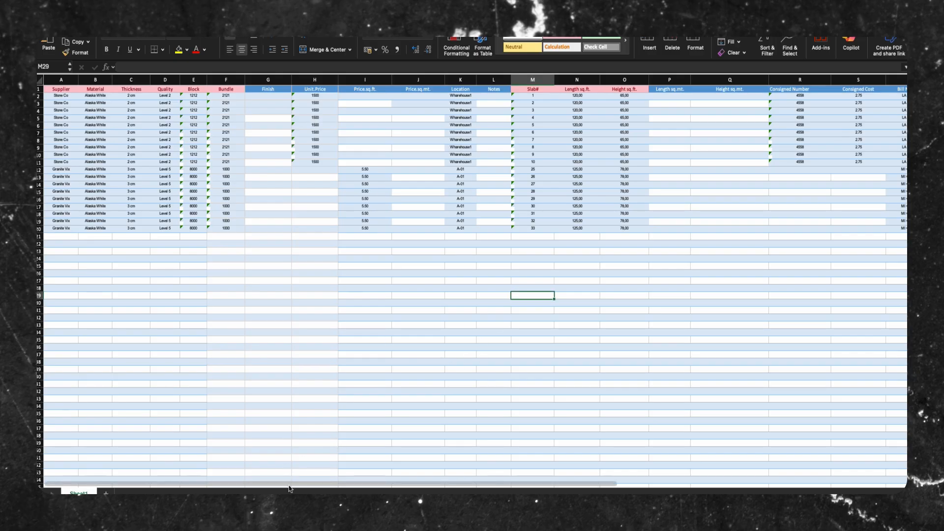
Download the blank Excel template from SlabWare's bundle import page.
{"action": "scroll", "coordinate": [284, 480], "scroll_direction": "right", "scroll_amount": 10}
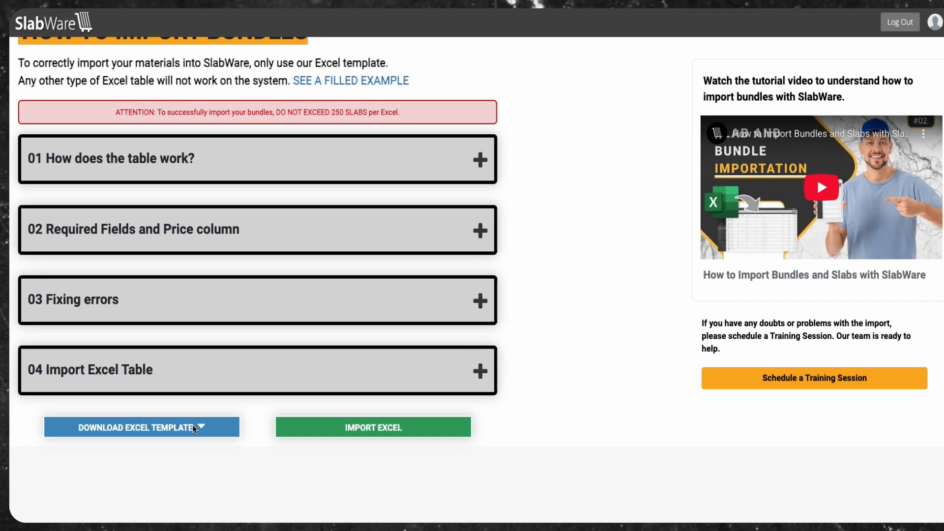
{"action": "left_click", "coordinate": [209, 412]}
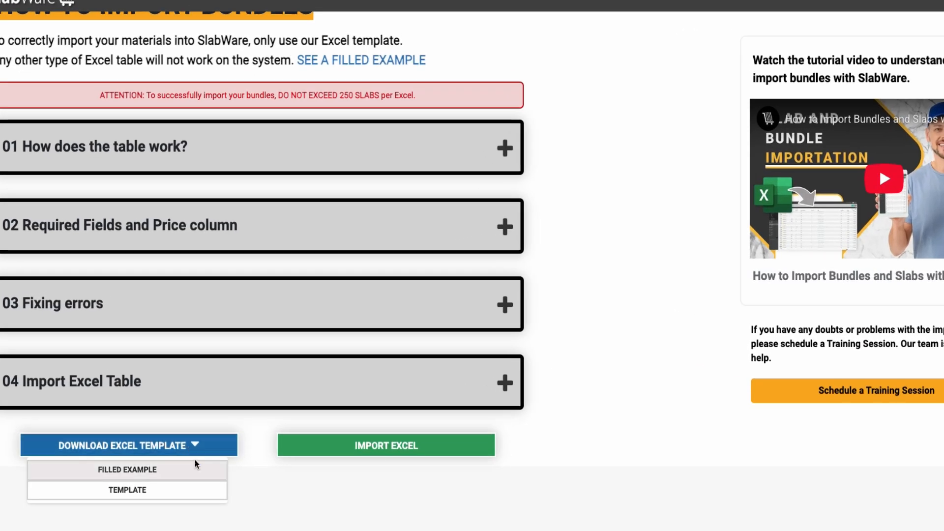
{"action": "left_click", "coordinate": [109, 490]}
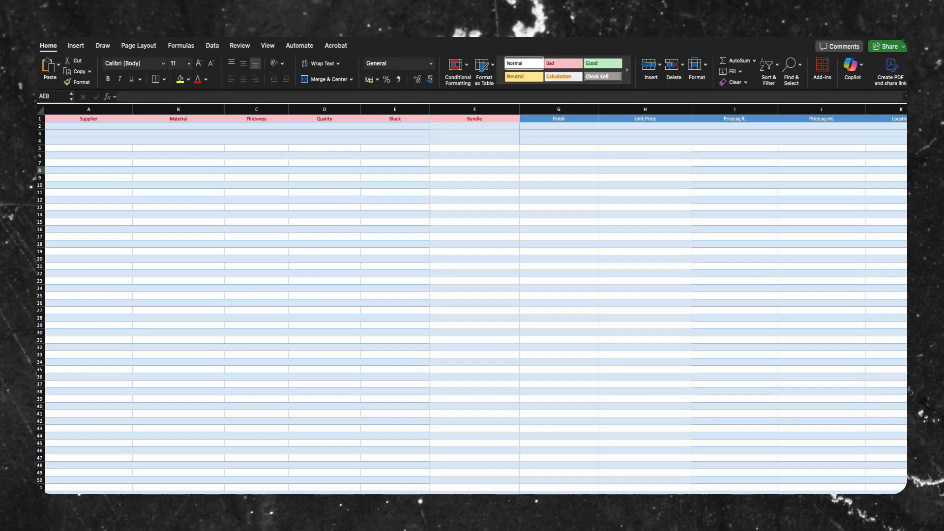
Set the font size of the entire template sheet to 14.
{"action": "scroll", "coordinate": [404, 180], "scroll_direction": "right", "scroll_amount": 5}
{"action": "left_click", "coordinate": [404, 179]}
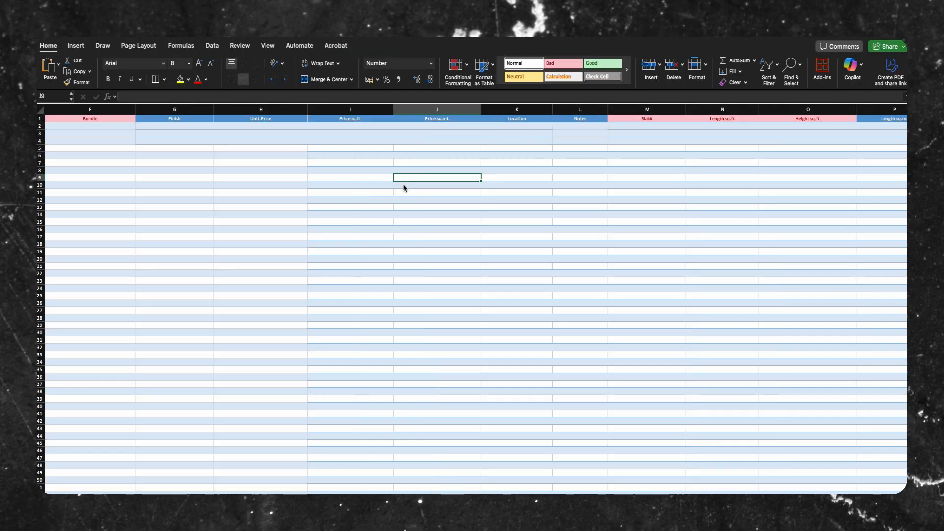
{"action": "scroll", "coordinate": [472, 295], "scroll_direction": "left", "scroll_amount": 5}
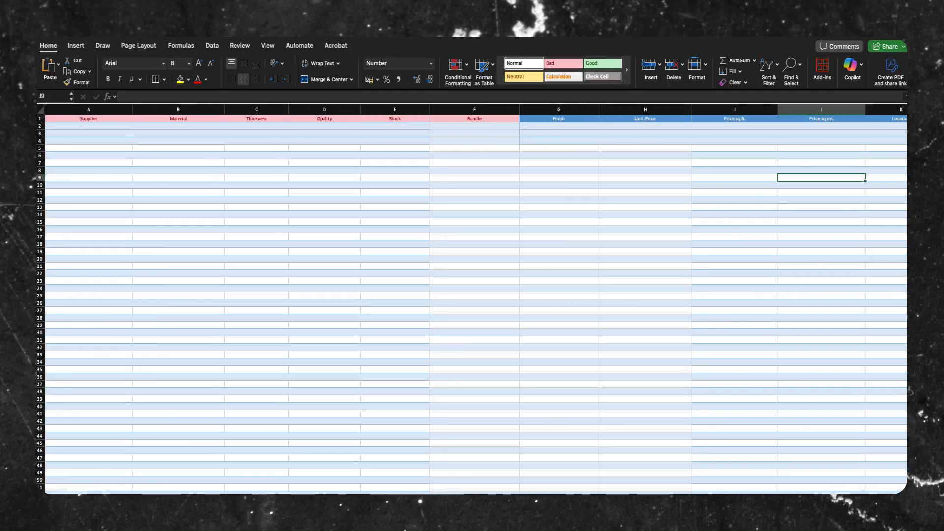
{"action": "left_click", "coordinate": [142, 162]}
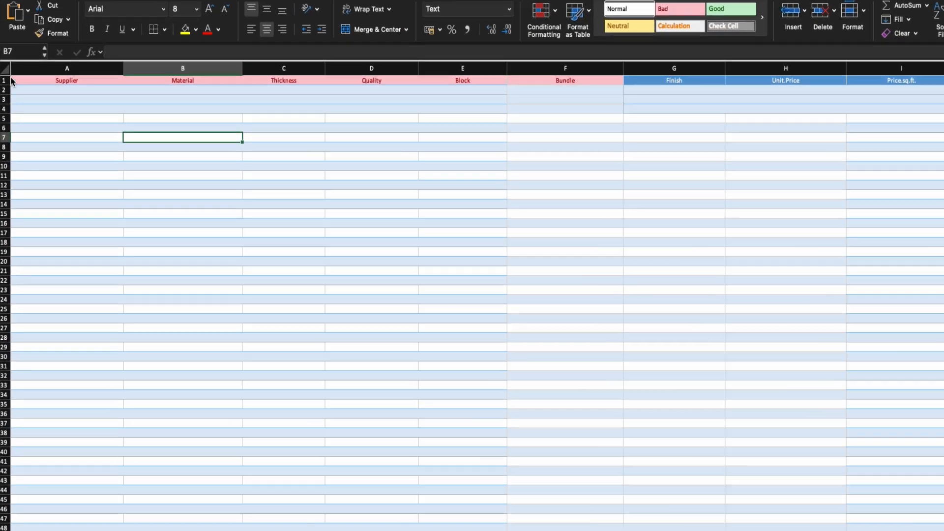
{"action": "left_click", "coordinate": [5, 68]}
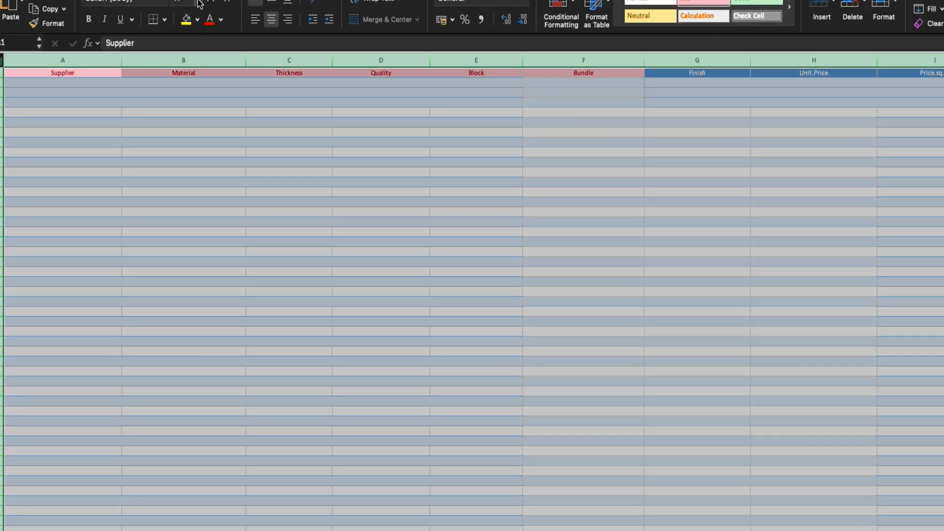
{"action": "left_click", "coordinate": [196, 8]}
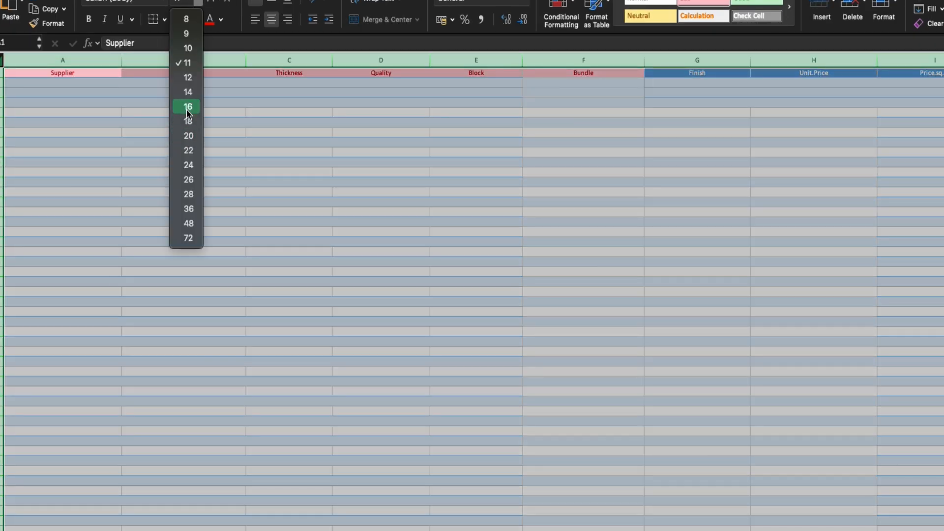
{"action": "left_click", "coordinate": [186, 94]}
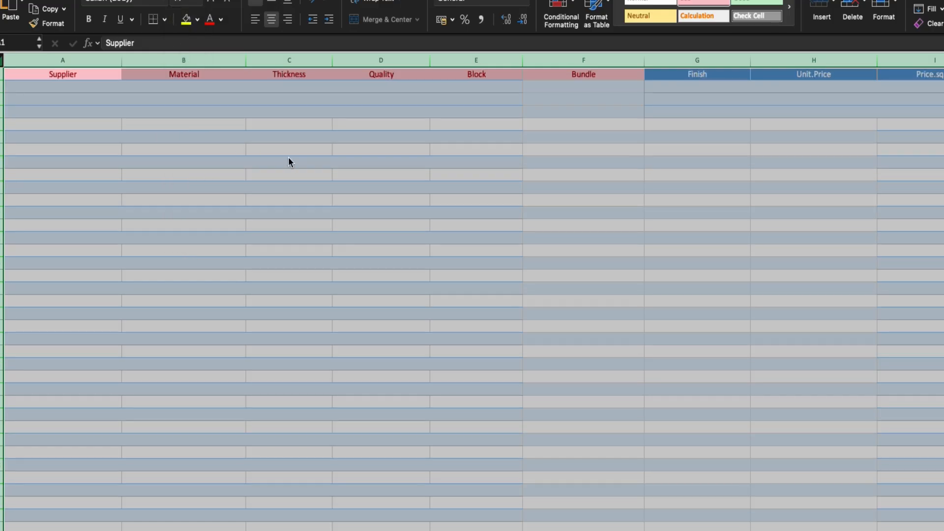
{"action": "left_click", "coordinate": [289, 161]}
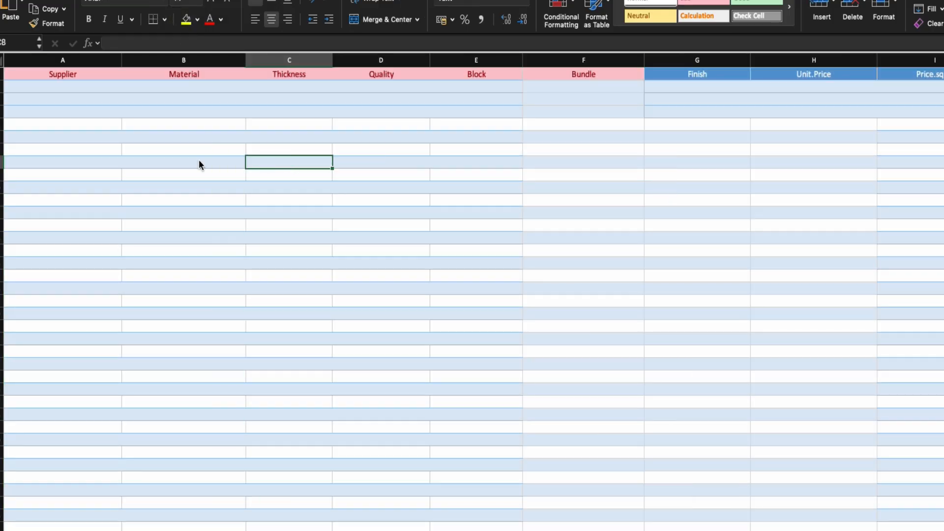
Enter the supplier Alpi Prestige Marbleworks in A2 and fill it down through A11.
{"action": "left_click", "coordinate": [52, 84]}
{"action": "type", "text": "Alpi Prestige Marbleworks"}
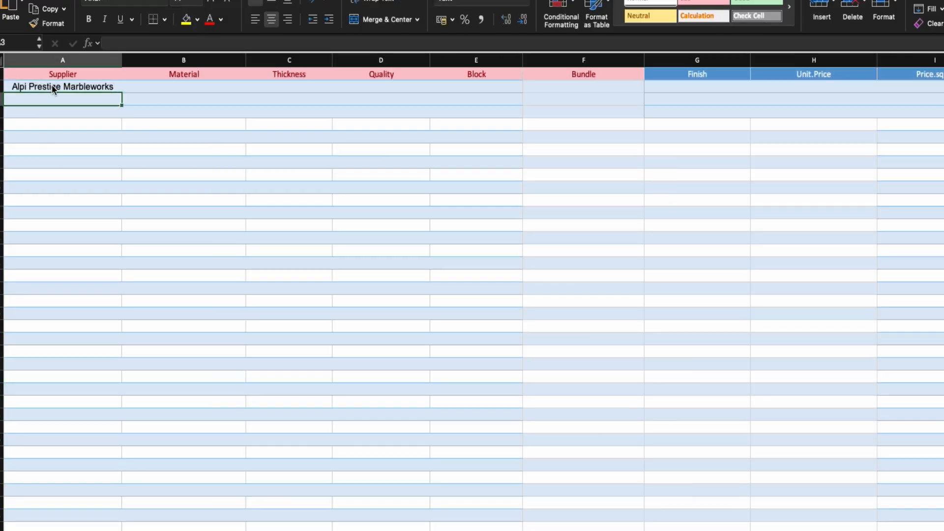
{"action": "left_click_drag", "start_coordinate": [121, 92], "coordinate": [122, 202]}
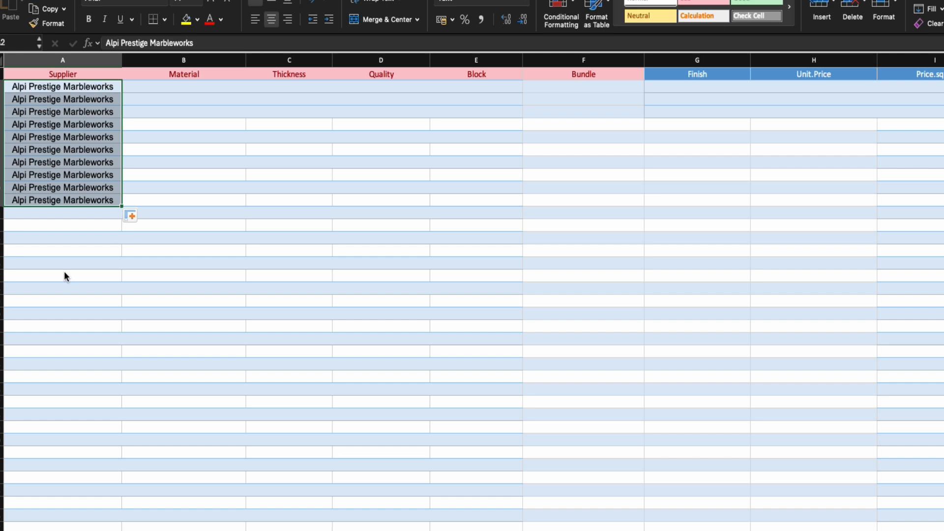
{"action": "left_click", "coordinate": [64, 275]}
{"action": "left_click", "coordinate": [96, 150]}
{"action": "left_click", "coordinate": [97, 175]}
{"action": "left_click", "coordinate": [100, 200]}
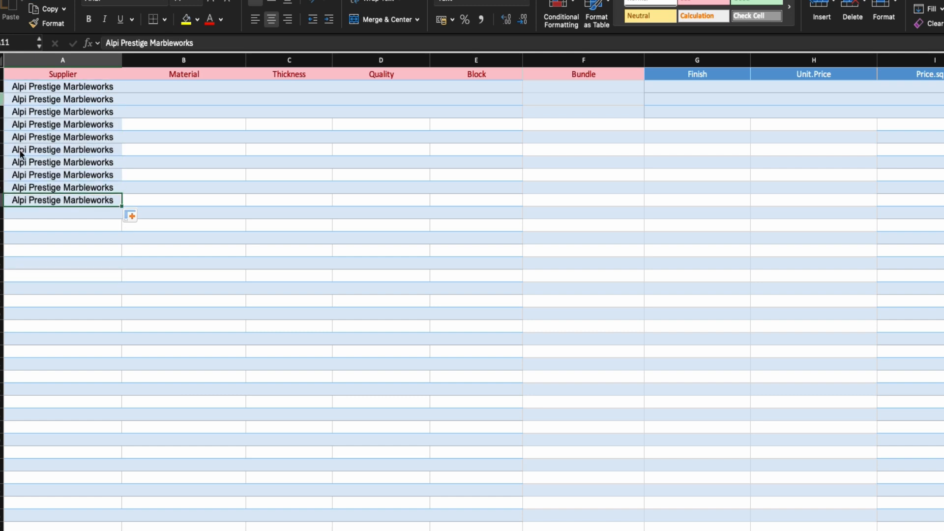
{"action": "left_click", "coordinate": [117, 263]}
Enter the material Absolute Black in B2 and fill it down through B11.
{"action": "left_click", "coordinate": [198, 87]}
{"action": "type", "text": "Absolute Black"}
{"action": "left_click_drag", "start_coordinate": [246, 92], "coordinate": [246, 208]}
{"action": "left_click", "coordinate": [281, 226]}
Enter a thickness of 3 cm in C2 and fill it down through C11.
{"action": "left_click", "coordinate": [296, 85]}
{"action": "type", "text": "3 cm"}
{"action": "key", "text": "Return"}
{"action": "key", "text": "super+c"}
{"action": "key", "text": "super+v"}
{"action": "left_click_drag", "start_coordinate": [305, 86], "coordinate": [306, 99]}
{"action": "left_click_drag", "start_coordinate": [332, 105], "coordinate": [317, 210]}
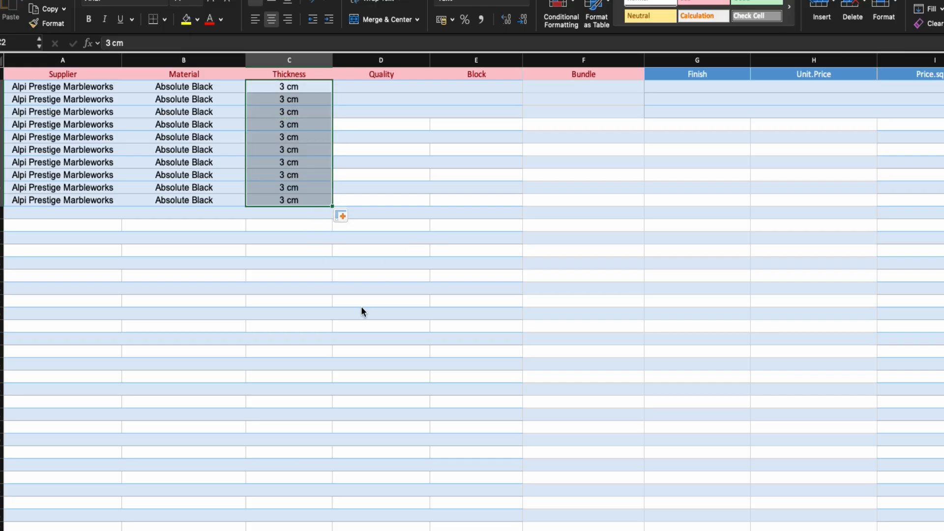
{"action": "left_click", "coordinate": [319, 175]}
{"action": "left_click", "coordinate": [307, 88]}
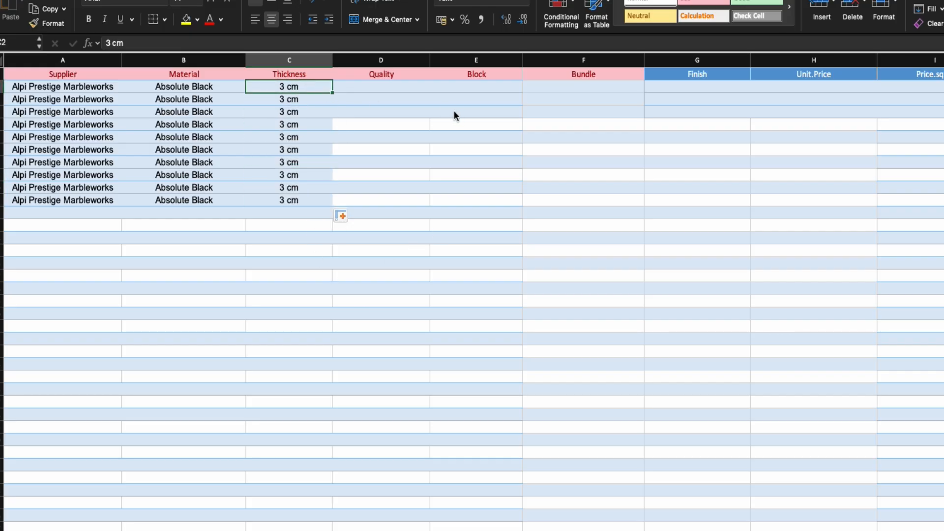
Enter the quality Premium in D2 and fill it down through D11.
{"action": "left_click", "coordinate": [384, 86]}
{"action": "type", "text": "Premium"}
{"action": "key", "text": "Return"}
{"action": "left_click", "coordinate": [408, 88]}
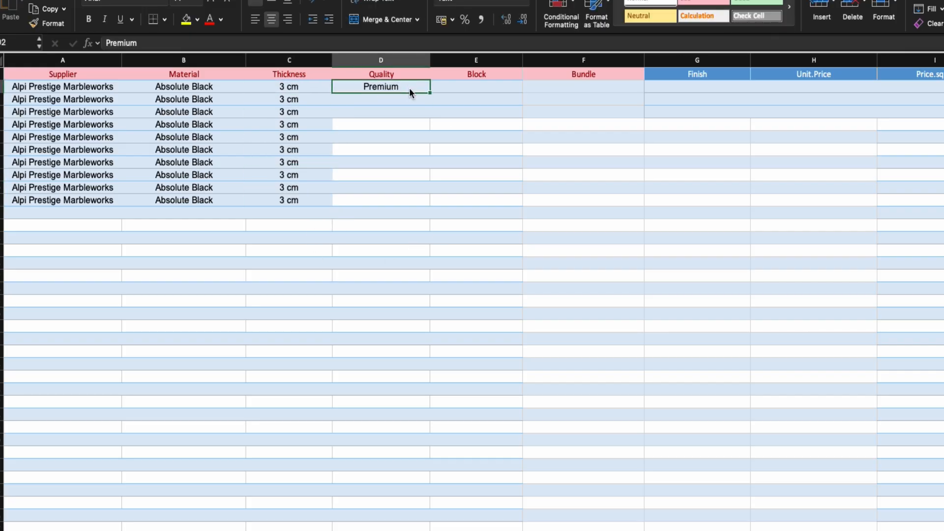
{"action": "left_click_drag", "start_coordinate": [431, 94], "coordinate": [433, 206]}
Enter block B011 in E2 and fill it down through E6.
{"action": "left_click", "coordinate": [496, 86]}
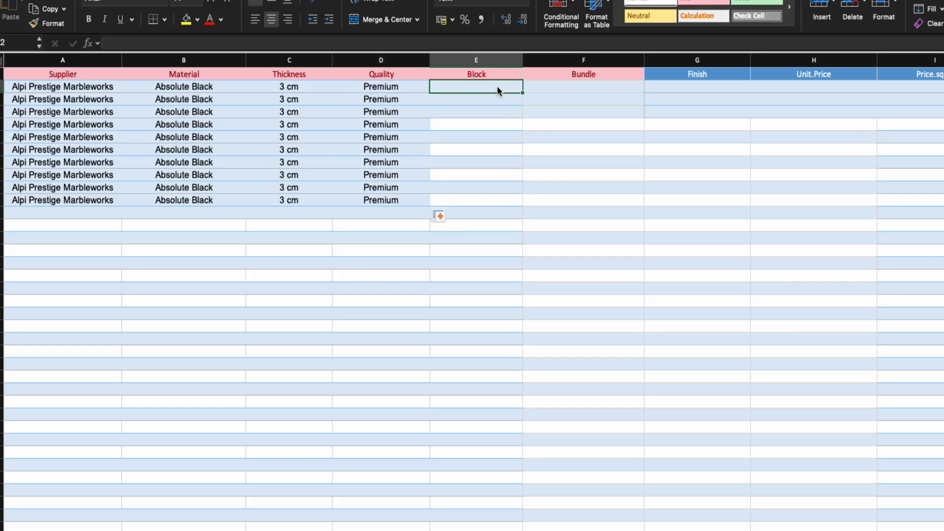
{"action": "type", "text": "B011"}
{"action": "key", "text": "Return"}
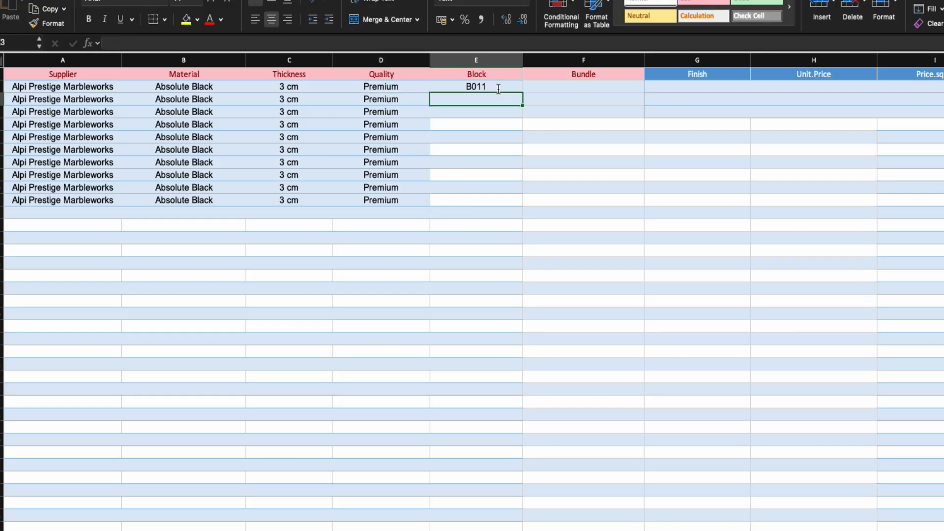
{"action": "left_click", "coordinate": [491, 86]}
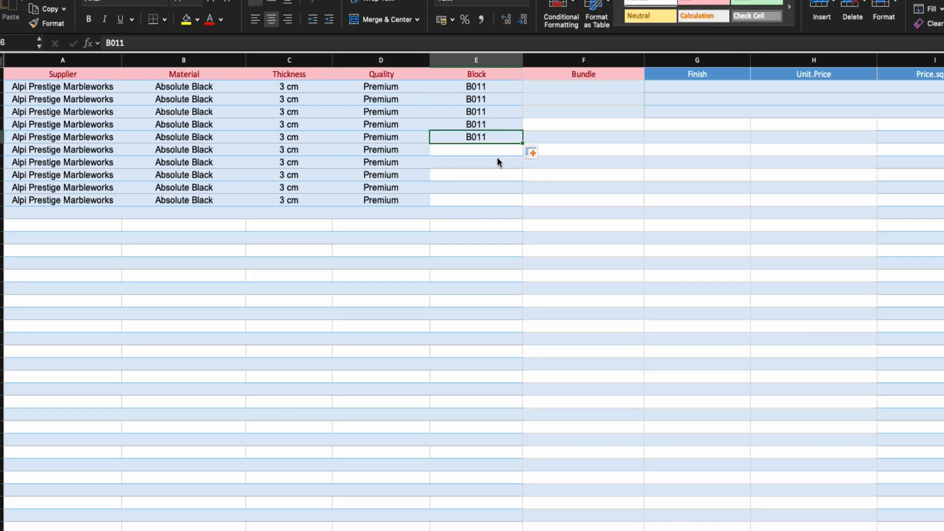
Copy the block code into E7, change it to B012 and fill it down through E11.
{"action": "key", "text": "super+c"}
{"action": "left_click", "coordinate": [484, 152]}
{"action": "key", "text": "super+v"}
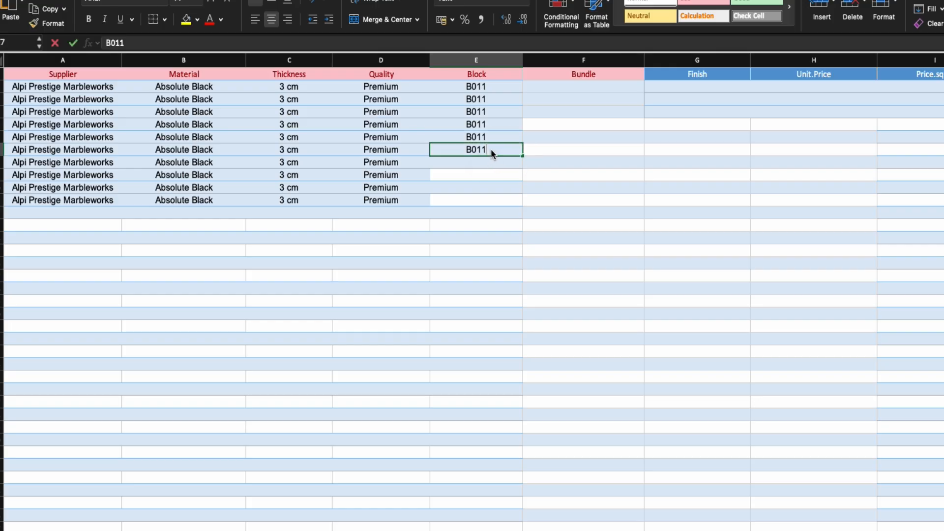
{"action": "double_click", "coordinate": [488, 150]}
{"action": "key", "text": "BackSpace"}
{"action": "type", "text": "2"}
{"action": "key", "text": "Return"}
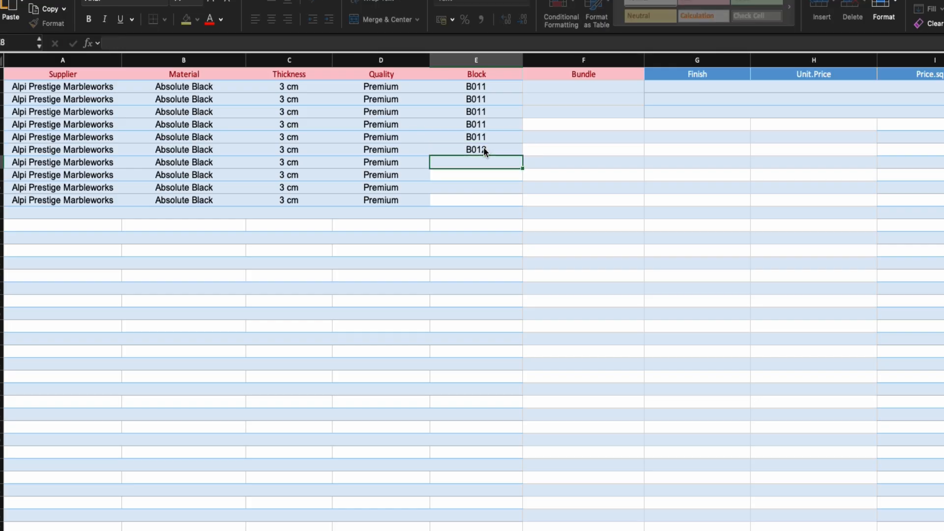
{"action": "left_click", "coordinate": [488, 149]}
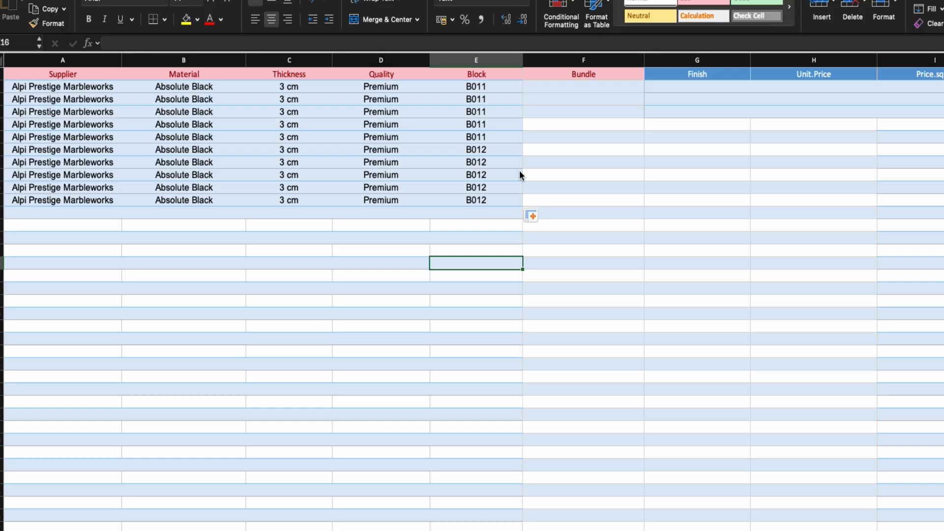
Fill the Bundle column with BG-111 for the B011 rows and BG-112 for the B012 rows.
{"action": "left_click", "coordinate": [562, 86]}
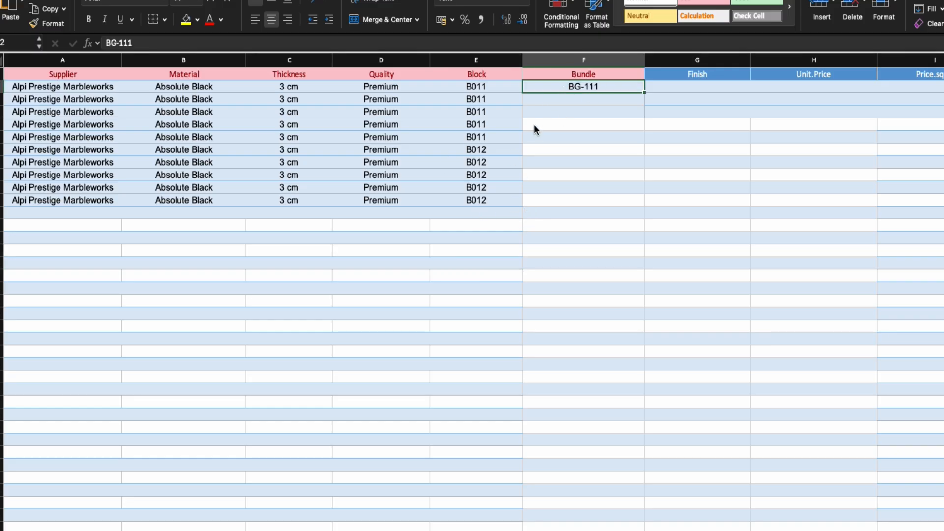
{"action": "key", "text": "super+c"}
{"action": "left_click", "coordinate": [573, 101]}
{"action": "key", "text": "super+v"}
{"action": "left_click_drag", "start_coordinate": [644, 168], "coordinate": [642, 208]}
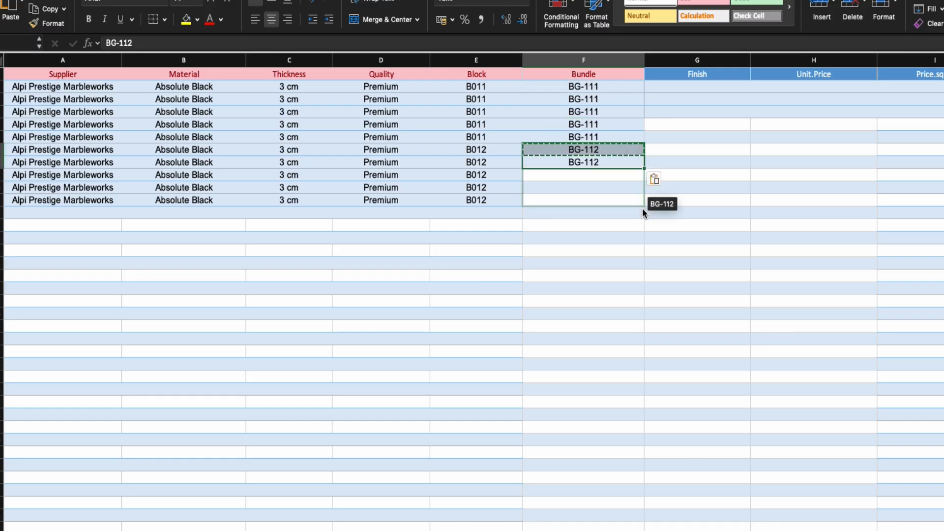
{"action": "left_click", "coordinate": [597, 251]}
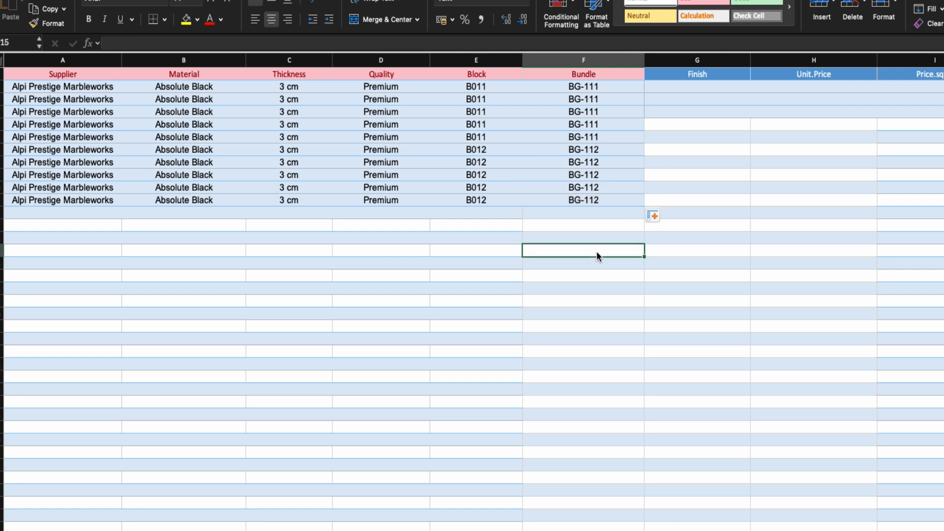
Enter the finish Polished in G2 and fill it down through G11.
{"action": "left_click", "coordinate": [703, 88]}
{"action": "type", "text": "Polished"}
{"action": "left_click_drag", "start_coordinate": [748, 93], "coordinate": [744, 207]}
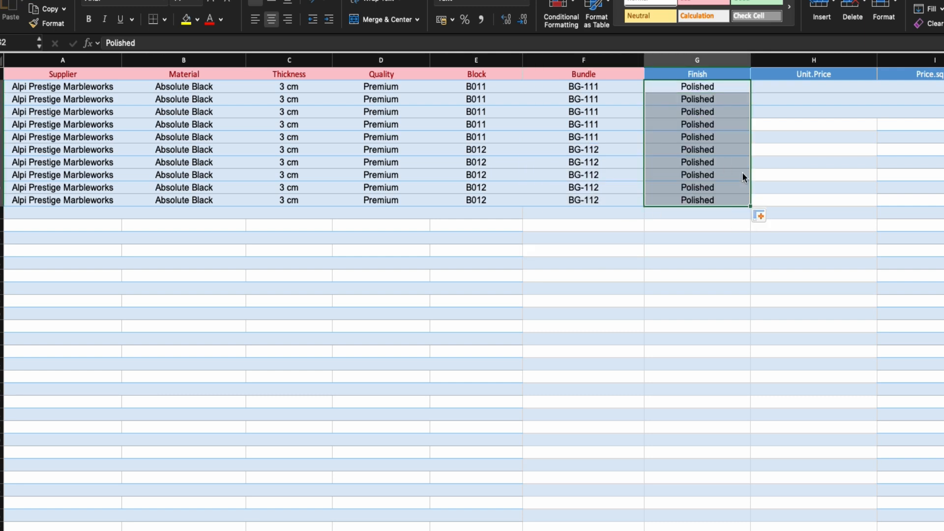
{"action": "left_click", "coordinate": [743, 176]}
{"action": "left_click", "coordinate": [810, 166]}
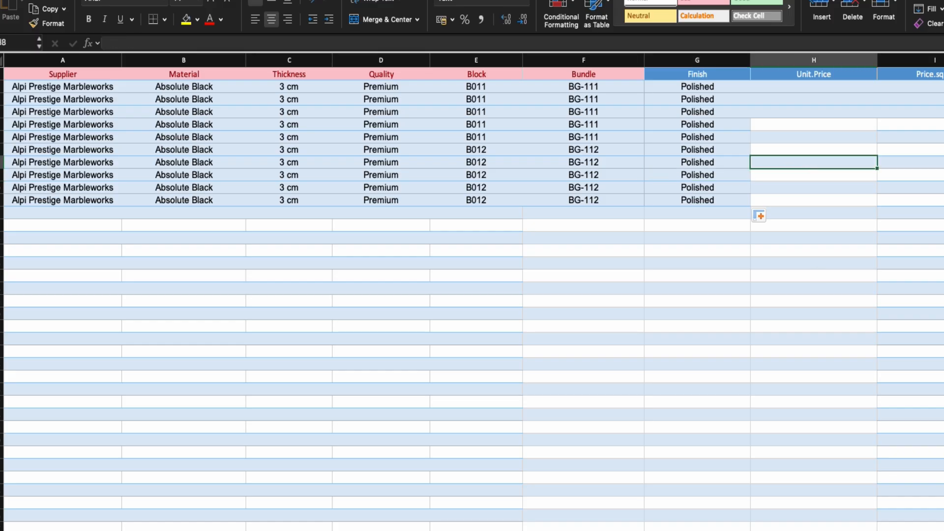
Enter a price per square foot of 25.00 in I2 and fill it down through I11.
{"action": "scroll", "coordinate": [472, 295], "scroll_direction": "right", "scroll_amount": 10}
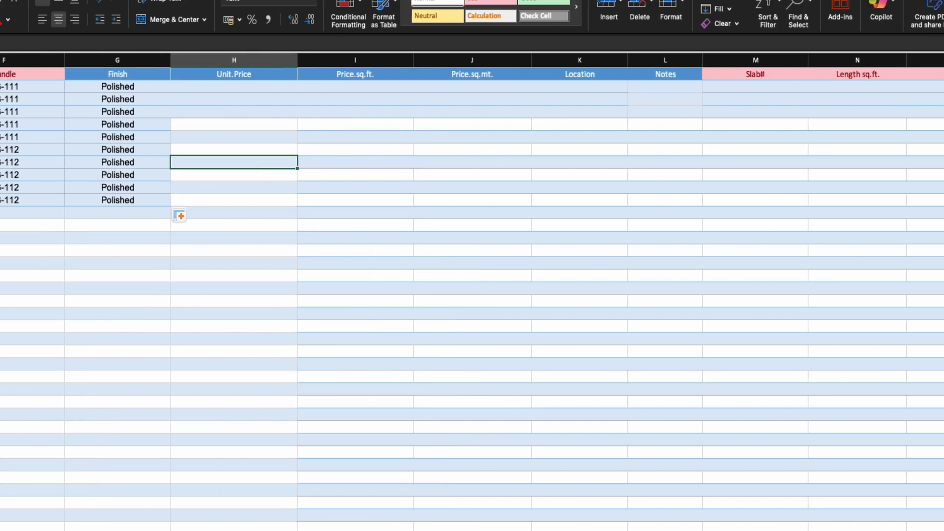
{"action": "left_click", "coordinate": [205, 77]}
{"action": "left_click_drag", "start_coordinate": [322, 77], "coordinate": [450, 74]}
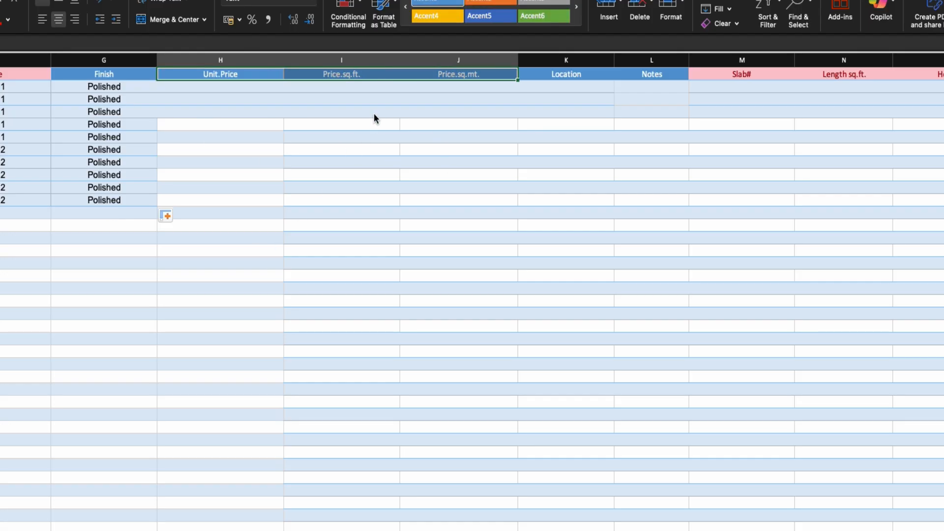
{"action": "left_click", "coordinate": [496, 179]}
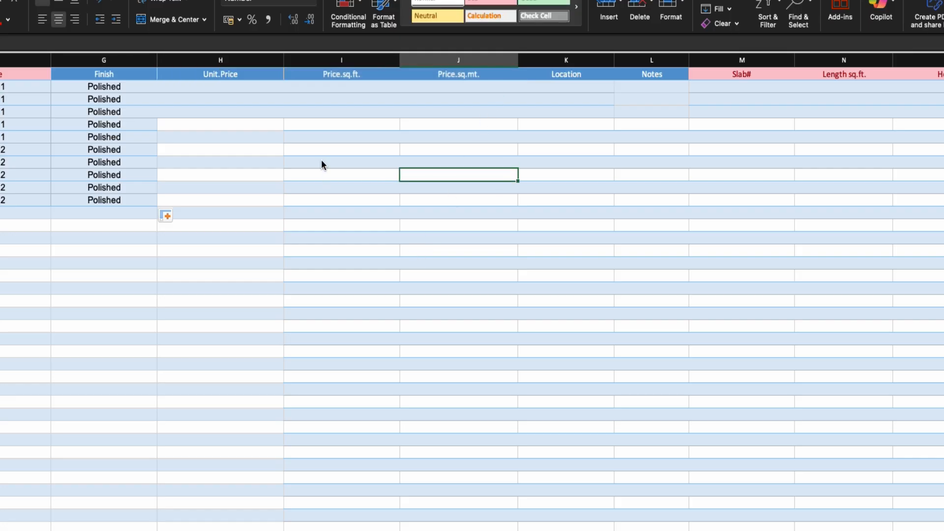
{"action": "left_click", "coordinate": [230, 88]}
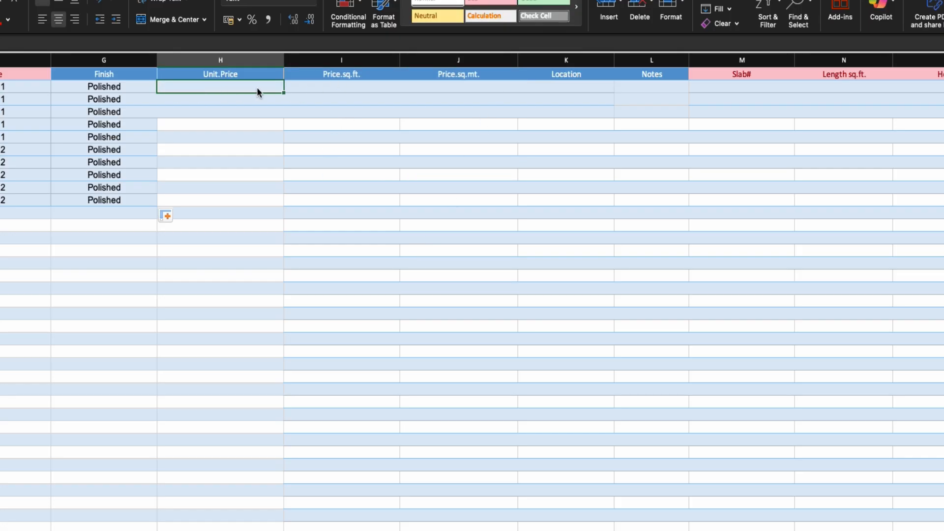
{"action": "left_click", "coordinate": [335, 89]}
{"action": "type", "text": "25.00"}
{"action": "key", "text": "Return"}
{"action": "key", "text": "Up"}
{"action": "key", "text": "super+c"}
{"action": "key", "text": "Down"}
{"action": "key", "text": "super+v"}
{"action": "key", "text": "shift+Up"}
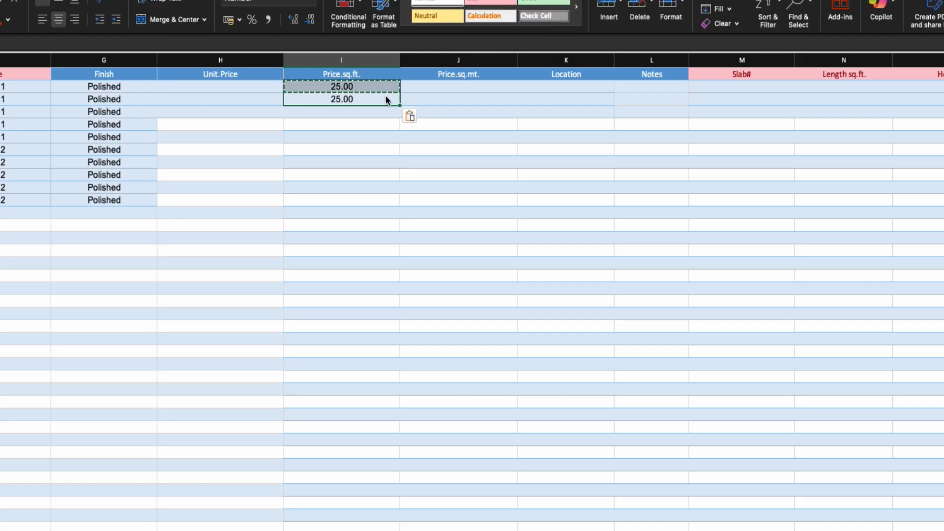
{"action": "double_click", "coordinate": [400, 105]}
{"action": "left_click", "coordinate": [383, 235]}
{"action": "left_click", "coordinate": [566, 199]}
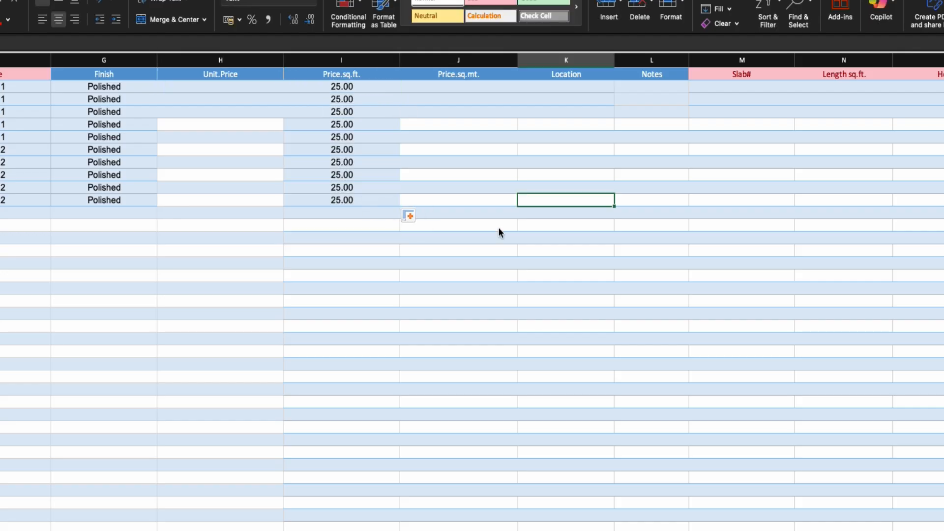
Enter the location WH-A Row 3 in K2 and fill it down through K11.
{"action": "scroll", "coordinate": [472, 295], "scroll_direction": "right", "scroll_amount": 5}
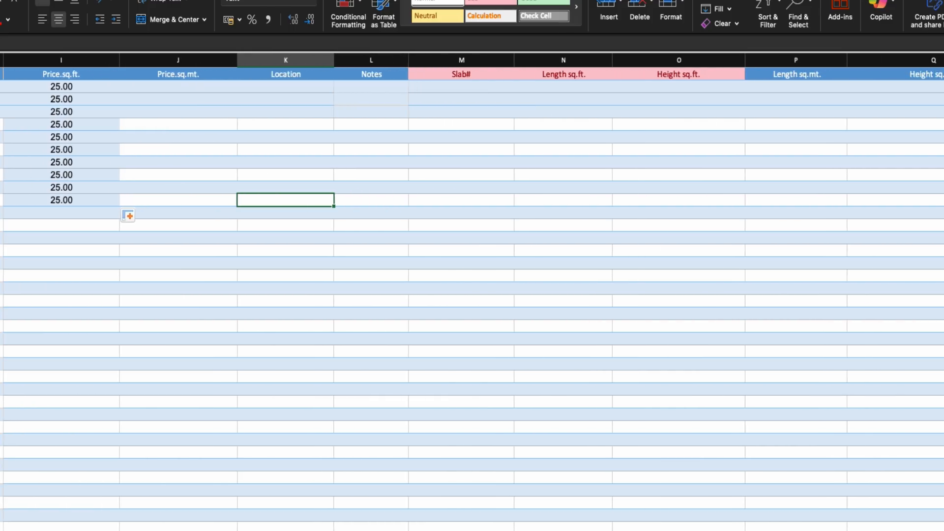
{"action": "left_click", "coordinate": [283, 87]}
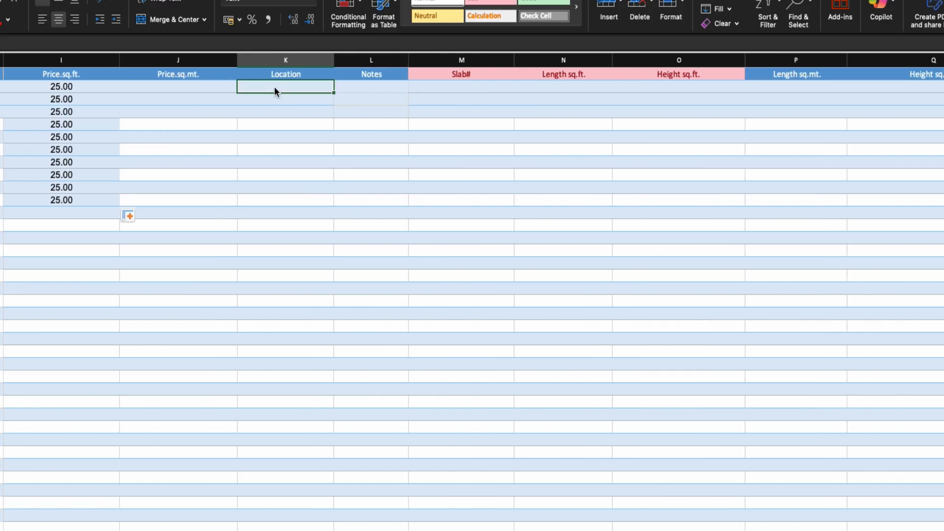
{"action": "type", "text": "WH-A Row 3"}
{"action": "key", "text": "Return"}
{"action": "left_click", "coordinate": [276, 88]}
{"action": "left_click_drag", "start_coordinate": [334, 93], "coordinate": [338, 200]}
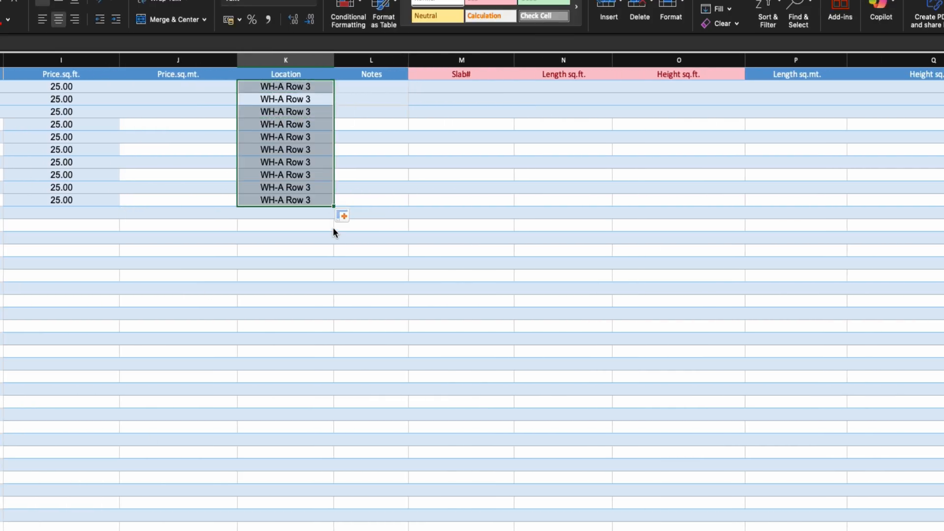
{"action": "left_click", "coordinate": [296, 238]}
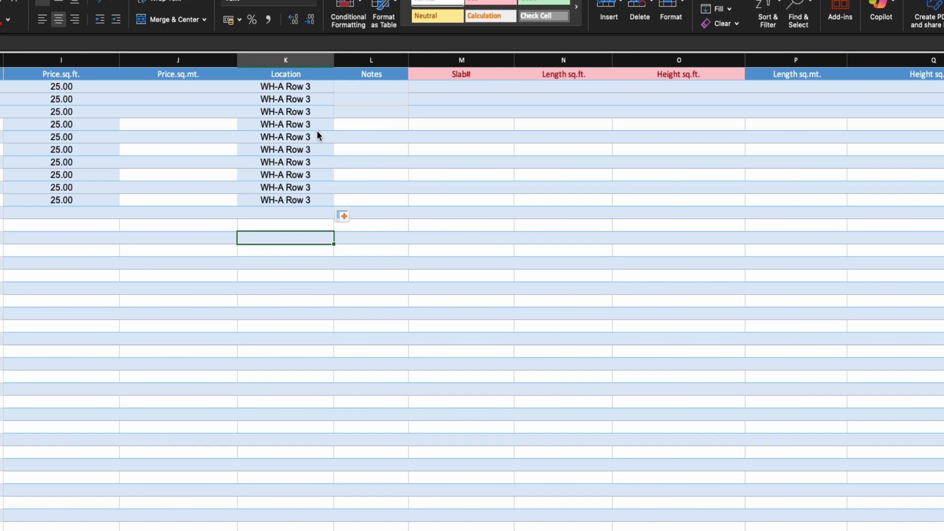
Paste the copied black granite description into the Notes cell L2, widen that column and wrap the text.
{"action": "left_click", "coordinate": [374, 89]}
{"action": "key", "text": "super+v"}
{"action": "key", "text": "Return"}
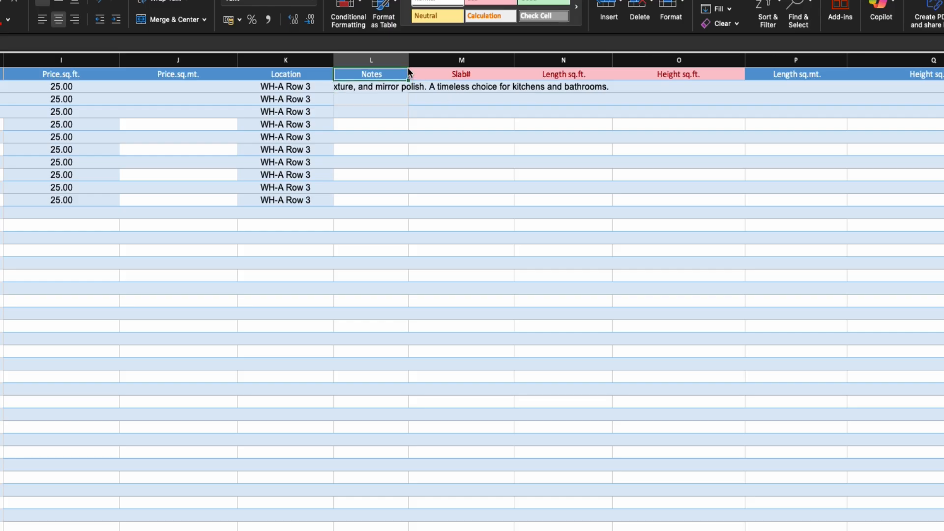
{"action": "left_click_drag", "start_coordinate": [409, 69], "coordinate": [714, 70]}
{"action": "left_click", "coordinate": [527, 86]}
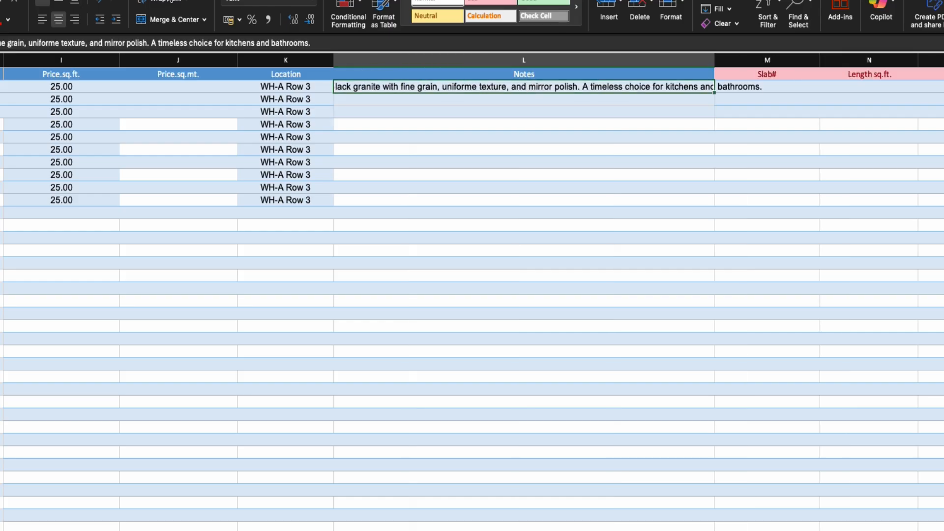
{"action": "left_click", "coordinate": [162, 1]}
{"action": "left_click_drag", "start_coordinate": [715, 59], "coordinate": [588, 63]}
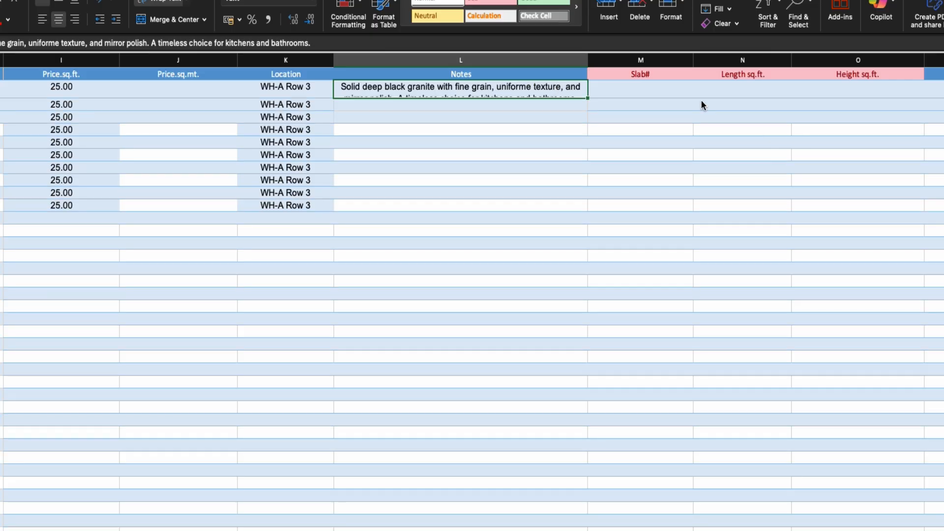
Enter slab number AB01 in M2 and fill it down through M11.
{"action": "left_click", "coordinate": [648, 90]}
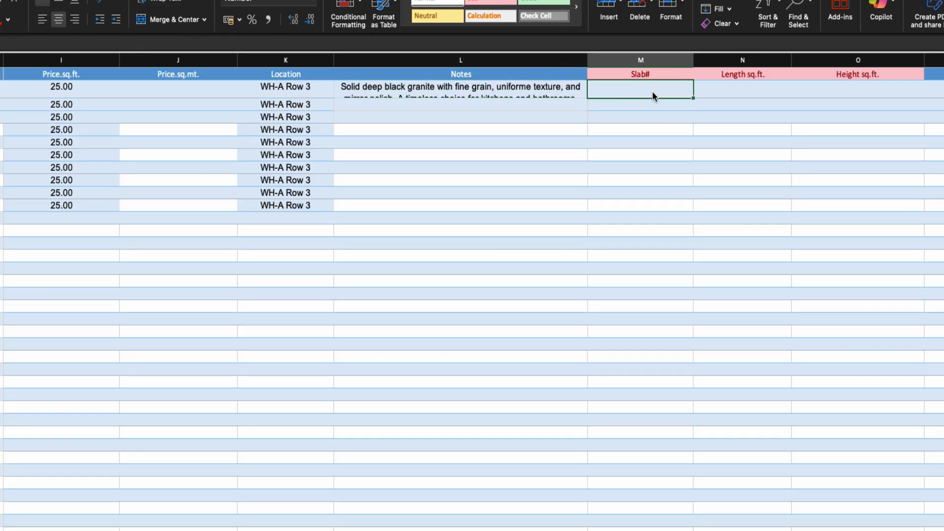
{"action": "scroll", "coordinate": [472, 284], "scroll_direction": "right", "scroll_amount": 10}
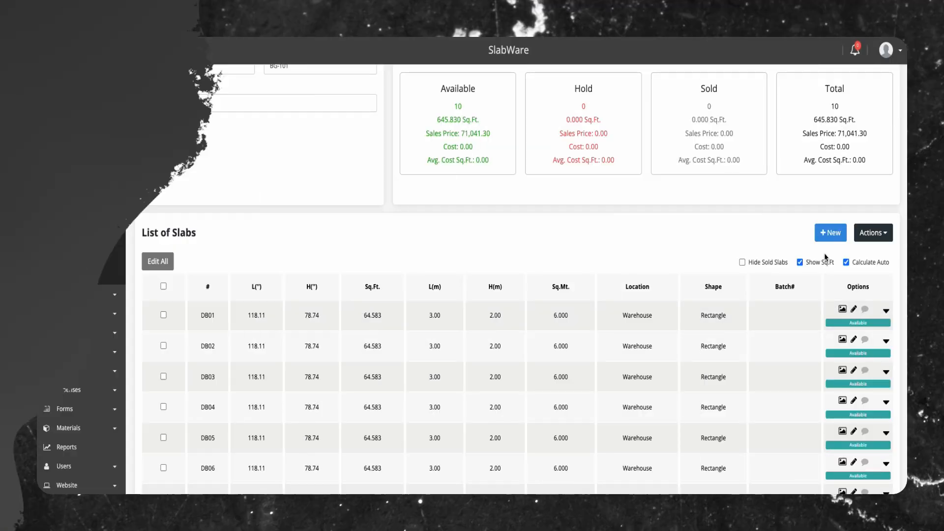
{"action": "left_click", "coordinate": [825, 237]}
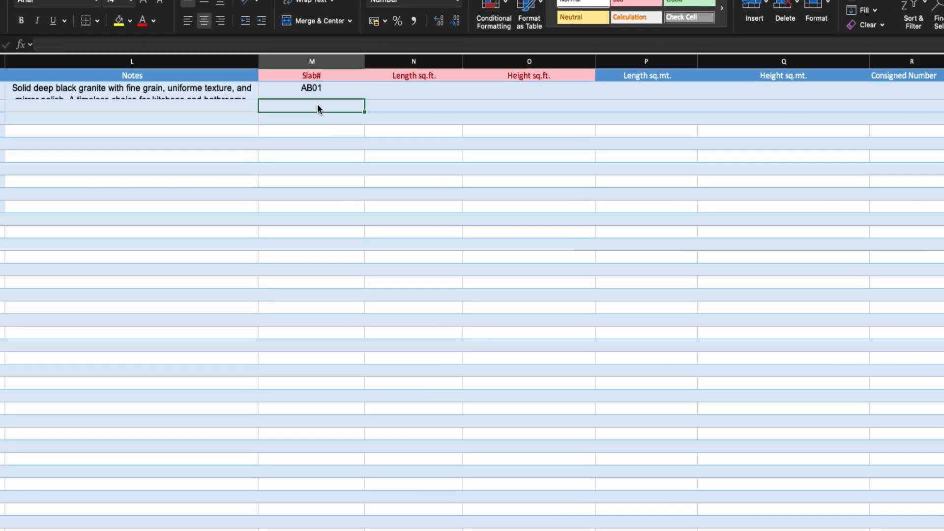
{"action": "left_click_drag", "start_coordinate": [356, 100], "coordinate": [375, 218]}
Enter a Length sq.ft. value of 118,11 in N2 and fill it down through N11.
{"action": "left_click", "coordinate": [421, 87]}
{"action": "type", "text": "118,11"}
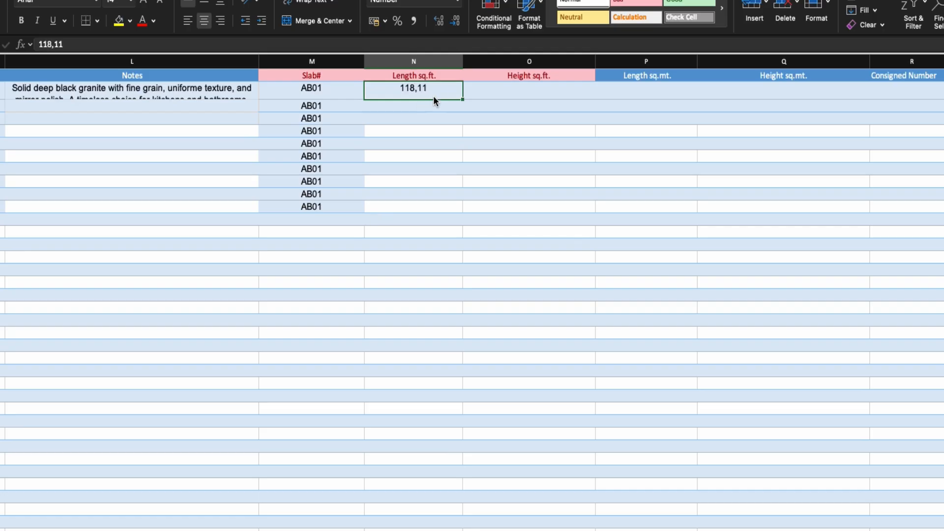
{"action": "double_click", "coordinate": [462, 99]}
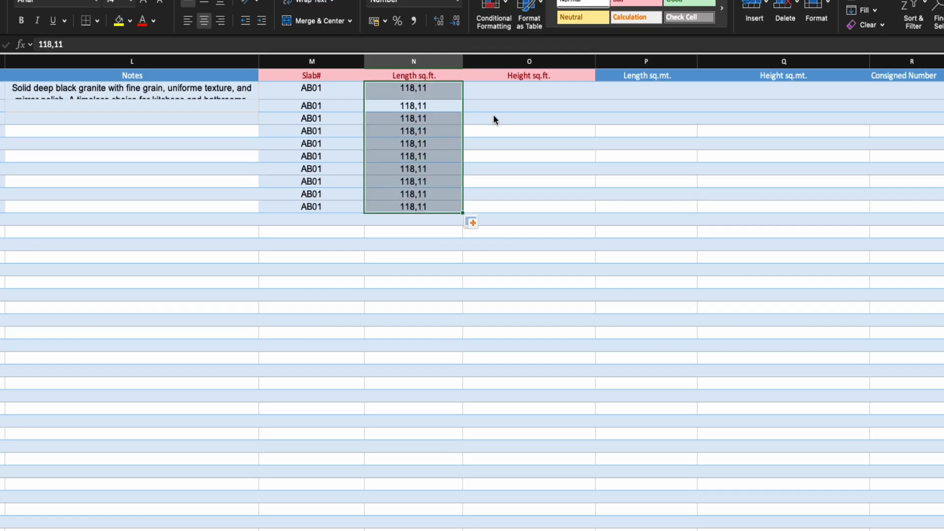
Enter a Height sq.ft. value of 78,74 in O2 and fill it down through O11.
{"action": "left_click", "coordinate": [500, 91]}
{"action": "type", "text": "78,74"}
{"action": "key", "text": "Return"}
{"action": "left_click", "coordinate": [544, 93]}
{"action": "left_click_drag", "start_coordinate": [595, 100], "coordinate": [592, 213]}
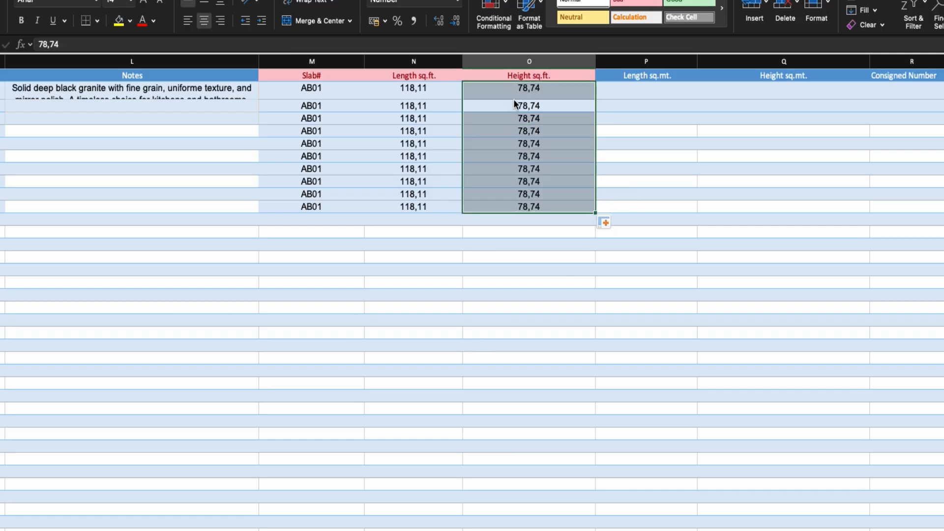
{"action": "left_click", "coordinate": [436, 215]}
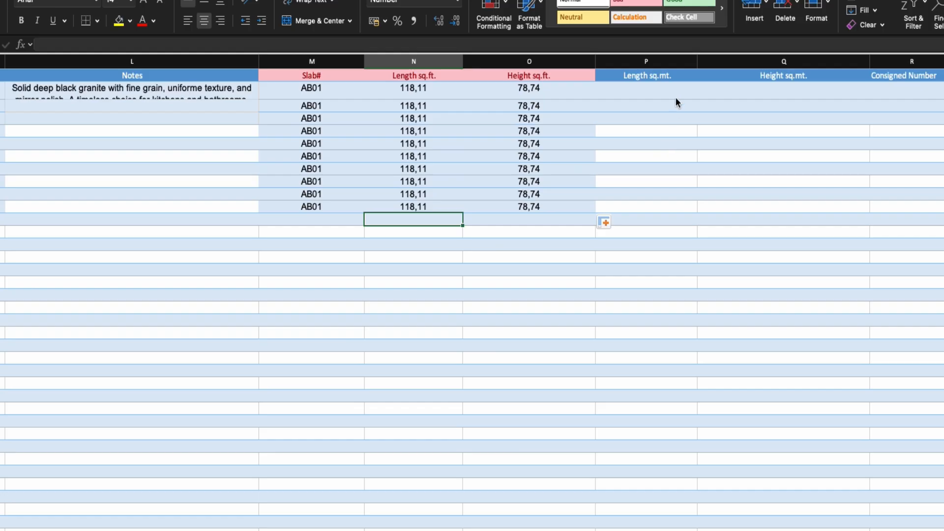
Enter consigned number C-1723 in R2 and fill it down through R6.
{"action": "scroll", "coordinate": [677, 98], "scroll_direction": "right", "scroll_amount": 1}
{"action": "left_click", "coordinate": [567, 77]}
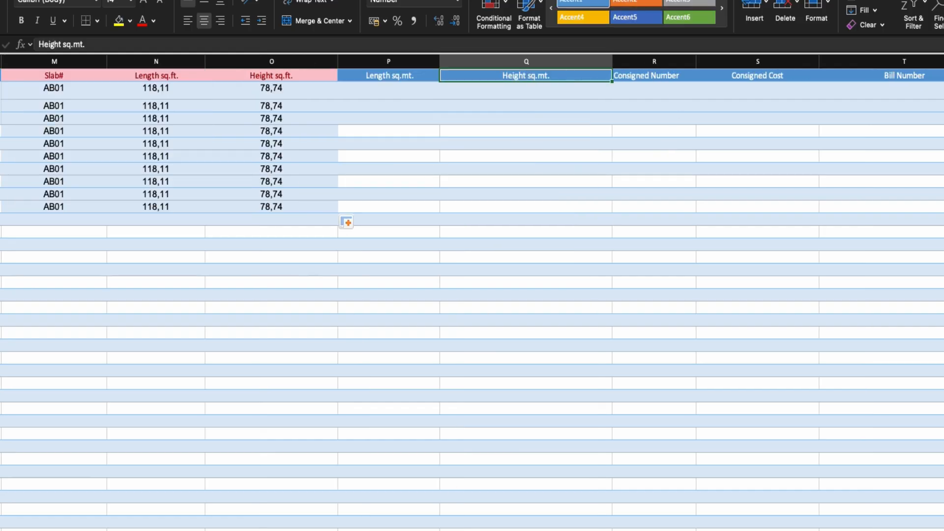
{"action": "scroll", "coordinate": [472, 285], "scroll_direction": "right", "scroll_amount": 3}
{"action": "scroll", "coordinate": [354, 308], "scroll_direction": "right", "scroll_amount": 3}
{"action": "left_click", "coordinate": [338, 245]}
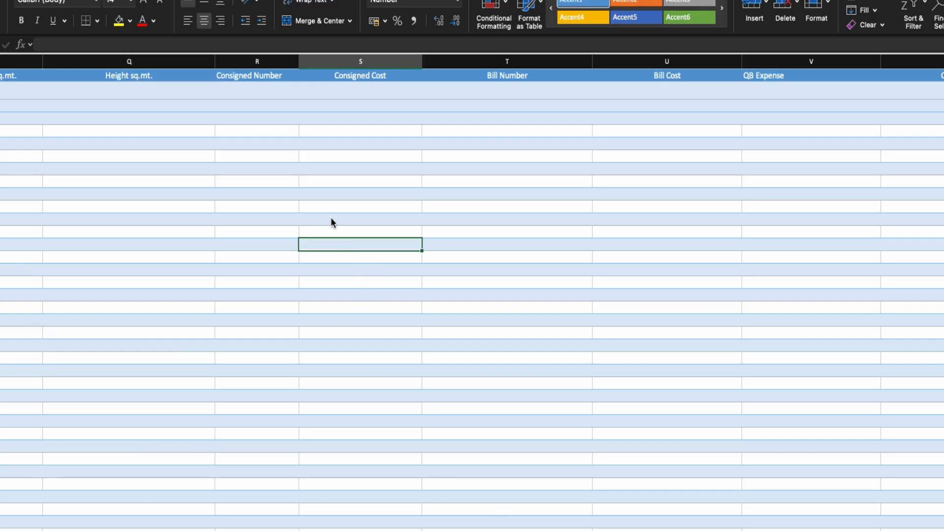
{"action": "left_click", "coordinate": [278, 78]}
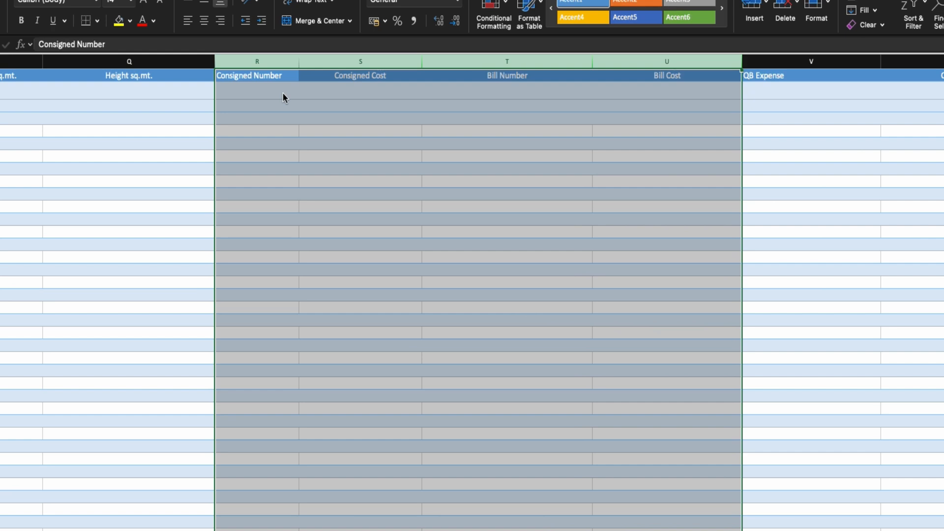
{"action": "left_click", "coordinate": [282, 93]}
{"action": "type", "text": "C-1723"}
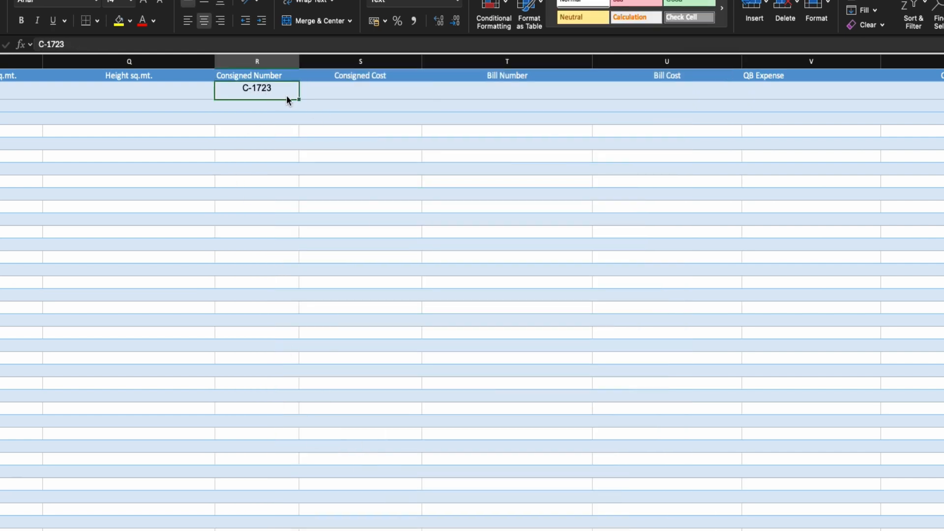
{"action": "left_click_drag", "start_coordinate": [299, 99], "coordinate": [301, 148]}
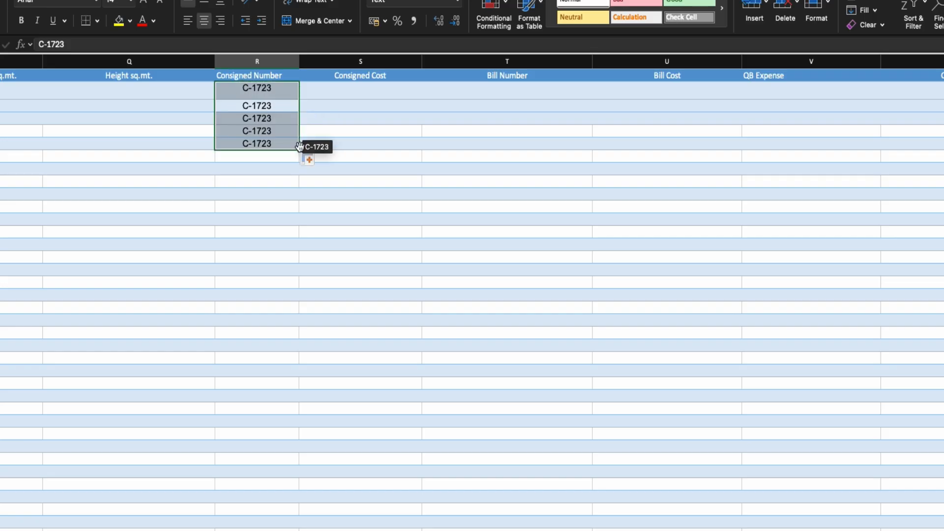
Enter consigned number C-1724 in R7 and copy it down through R11.
{"action": "left_click", "coordinate": [254, 156]}
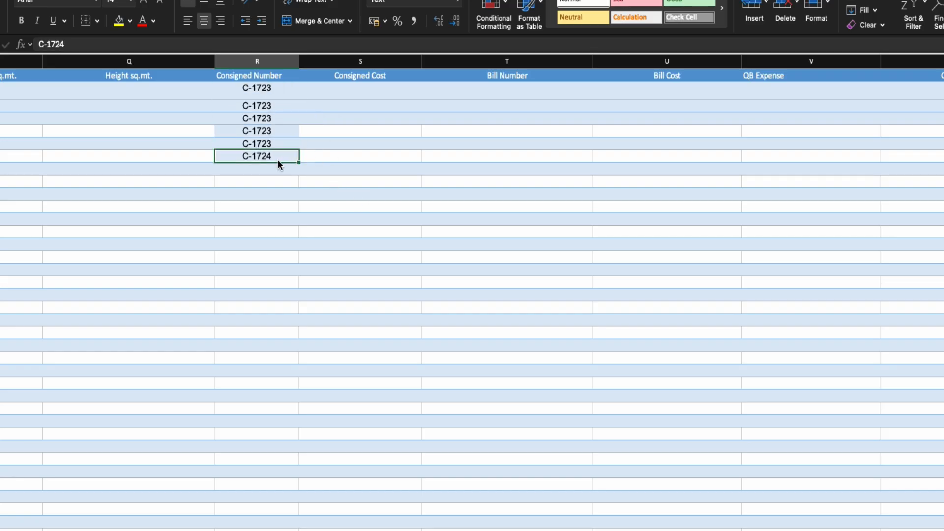
{"action": "key", "text": "super+c"}
{"action": "left_click", "coordinate": [275, 168]}
{"action": "key", "text": "super+v"}
{"action": "left_click_drag", "start_coordinate": [280, 156], "coordinate": [301, 212]}
{"action": "left_click", "coordinate": [301, 256]}
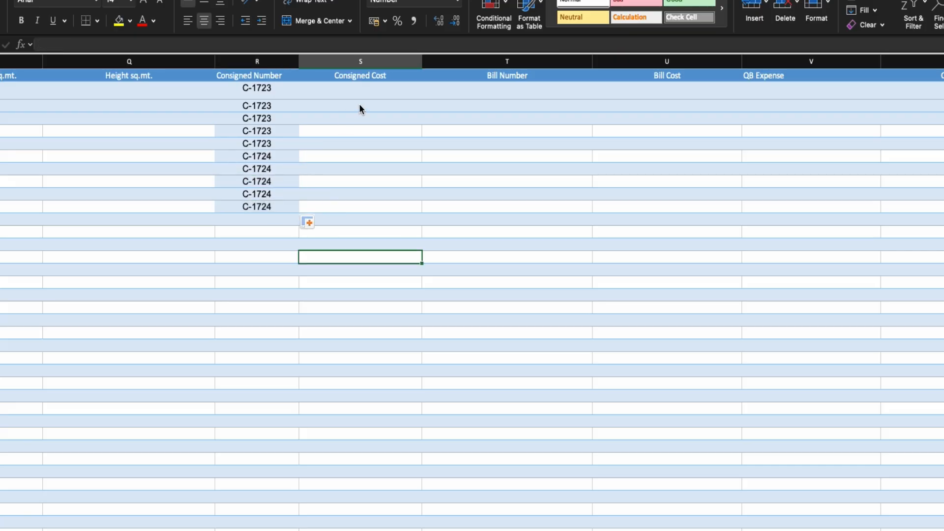
Enter a consigned cost of 2,95 in S2 and fill it down through S11.
{"action": "left_click", "coordinate": [365, 90]}
{"action": "type", "text": "2,95"}
{"action": "key", "text": "Return"}
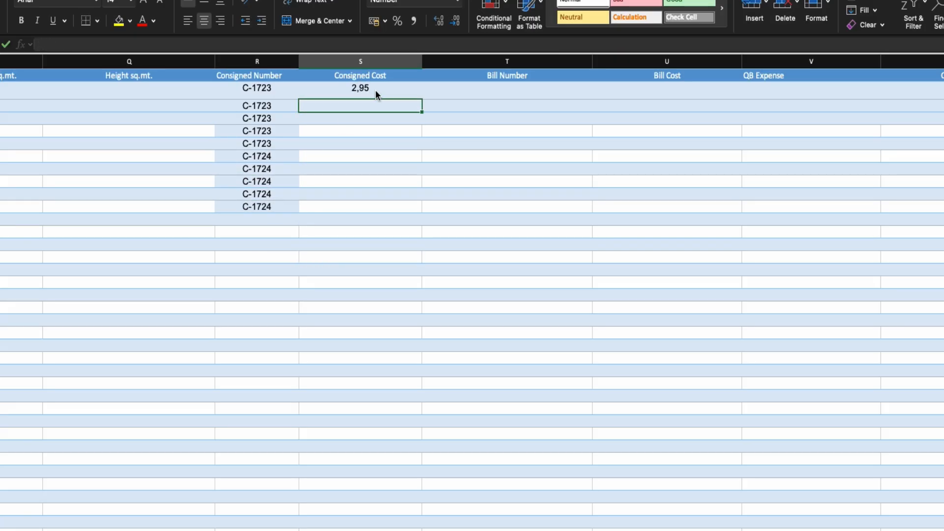
{"action": "left_click", "coordinate": [376, 90]}
{"action": "left_click_drag", "start_coordinate": [421, 99], "coordinate": [415, 210]}
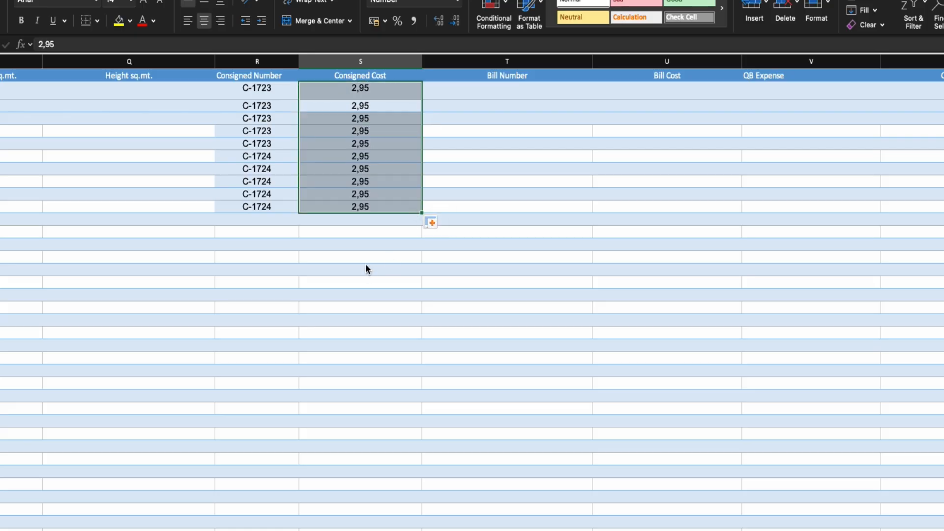
Enter bill number INV-11001 in T2 and copy it down through T6.
{"action": "left_click", "coordinate": [510, 96]}
{"action": "type", "text": "INV-11001"}
{"action": "key", "text": "Return"}
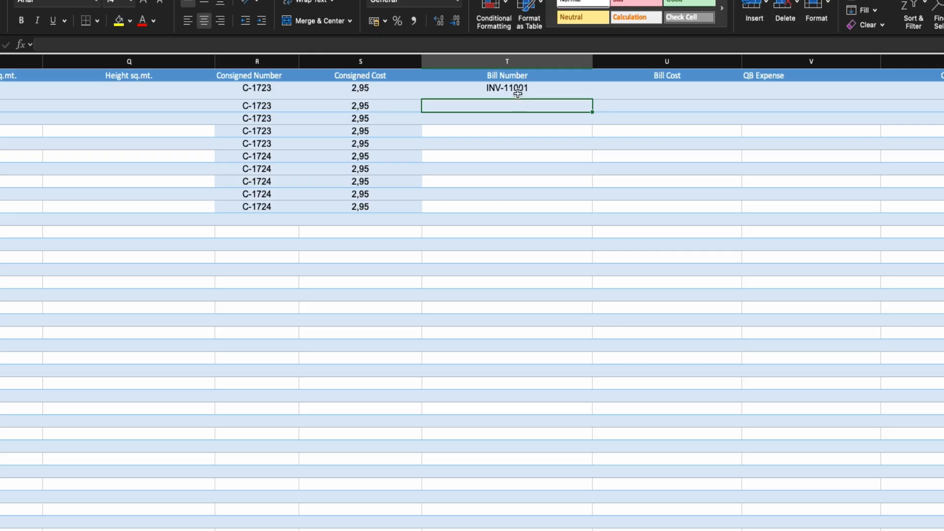
{"action": "left_click", "coordinate": [517, 92]}
{"action": "key", "text": "super+c"}
{"action": "left_click", "coordinate": [523, 105]}
{"action": "key", "text": "super+v"}
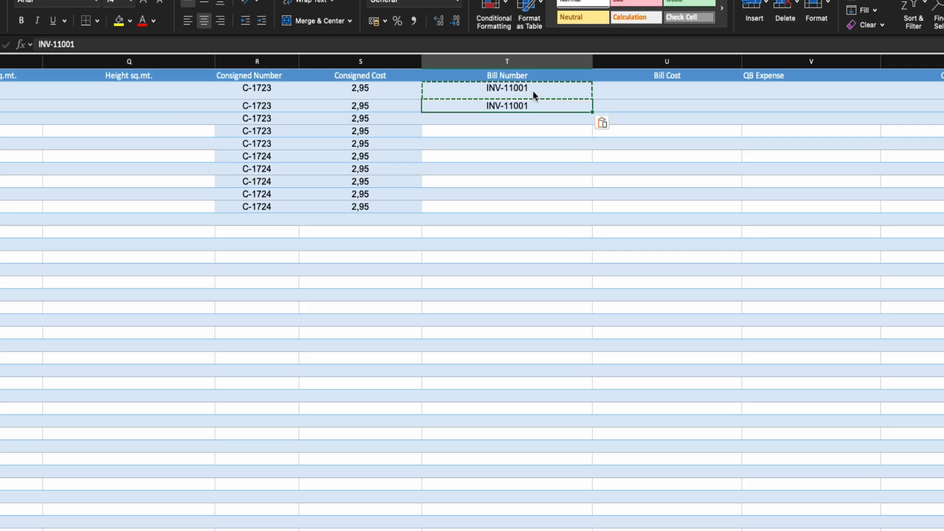
{"action": "left_click_drag", "start_coordinate": [592, 112], "coordinate": [589, 150]}
Enter bill number INV-11002 in T7 and fill it down through T11.
{"action": "left_click", "coordinate": [522, 159]}
{"action": "left_click", "coordinate": [523, 143]}
{"action": "key", "text": "super+c"}
{"action": "left_click", "coordinate": [517, 155]}
{"action": "type", "text": "INV-11002"}
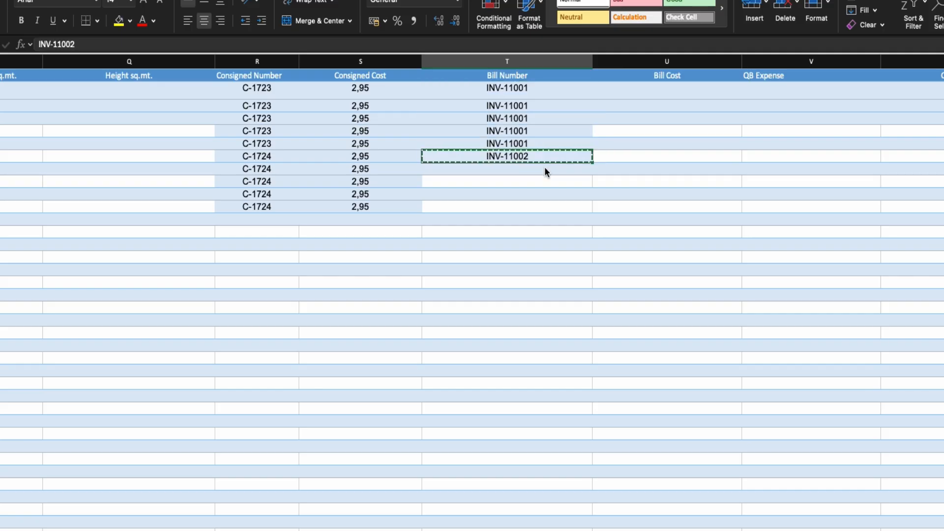
{"action": "left_click_drag", "start_coordinate": [593, 163], "coordinate": [594, 213]}
{"action": "left_click", "coordinate": [599, 269]}
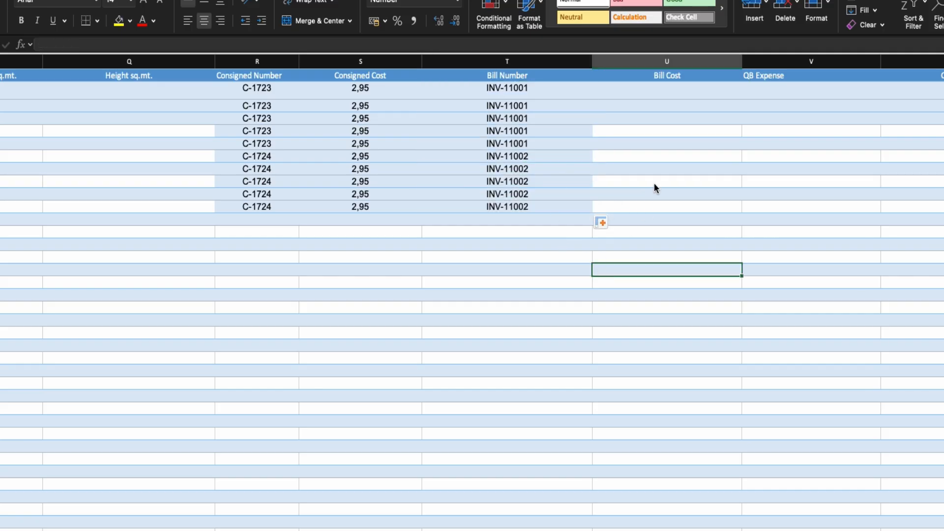
Enter a bill cost of 2,72 in U2 and copy it down through U11.
{"action": "left_click", "coordinate": [673, 96]}
{"action": "type", "text": "2,72"}
{"action": "key", "text": "super+c"}
{"action": "left_click", "coordinate": [683, 106]}
{"action": "key", "text": "super+v"}
{"action": "left_click_drag", "start_coordinate": [683, 105], "coordinate": [683, 94]}
{"action": "left_click_drag", "start_coordinate": [741, 112], "coordinate": [739, 215]}
{"action": "left_click", "coordinate": [693, 244]}
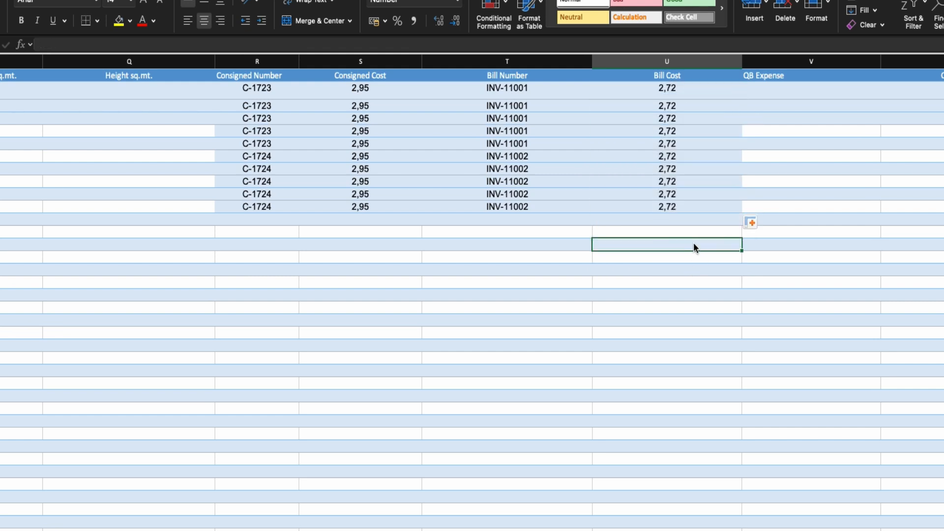
Examine the QB Expense, QB Revenue and QB Inventory columns and the Material Classification, Composition and Color columns.
{"action": "scroll", "coordinate": [732, 259], "scroll_direction": "right", "scroll_amount": 3}
{"action": "scroll", "coordinate": [731, 259], "scroll_direction": "right", "scroll_amount": 10}
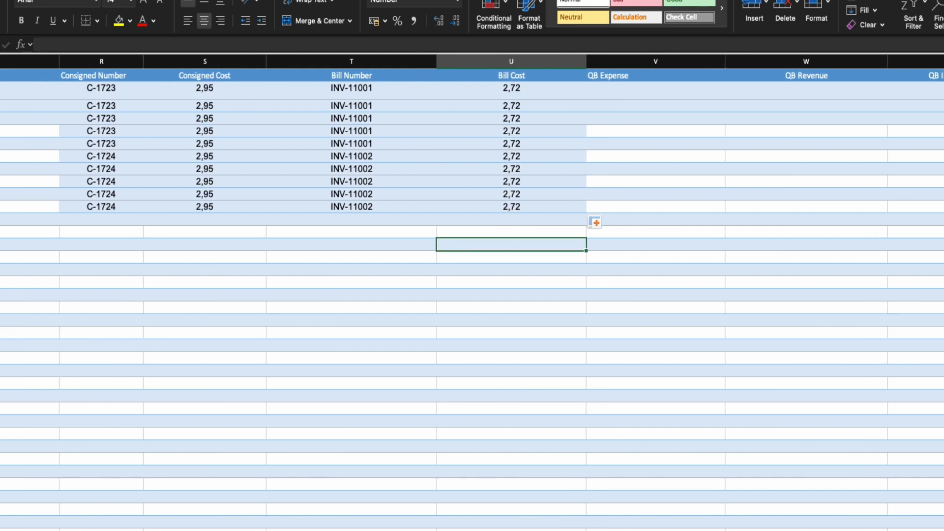
{"action": "left_click_drag", "start_coordinate": [379, 62], "coordinate": [665, 68]}
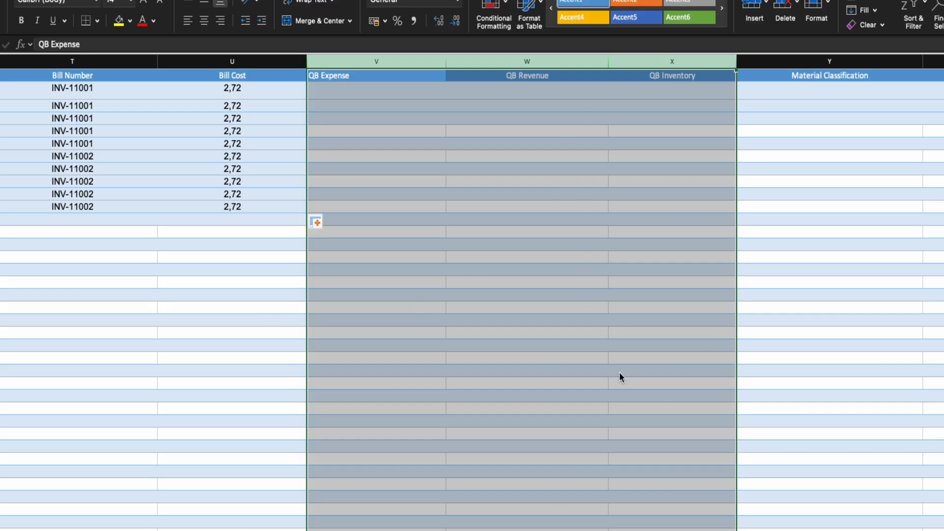
{"action": "left_click", "coordinate": [818, 268]}
{"action": "scroll", "coordinate": [818, 268], "scroll_direction": "right", "scroll_amount": 6}
{"action": "scroll", "coordinate": [229, 63], "scroll_direction": "right", "scroll_amount": 6}
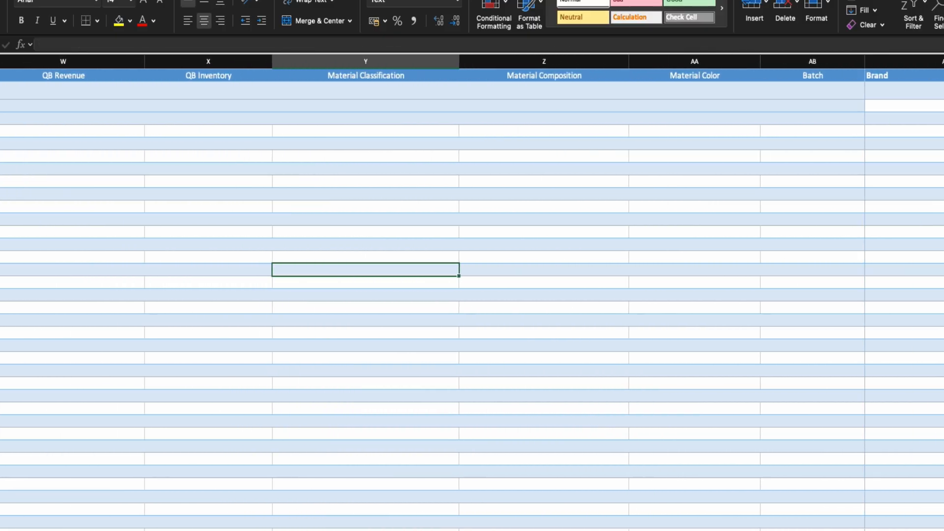
{"action": "left_click_drag", "start_coordinate": [229, 63], "coordinate": [536, 62]}
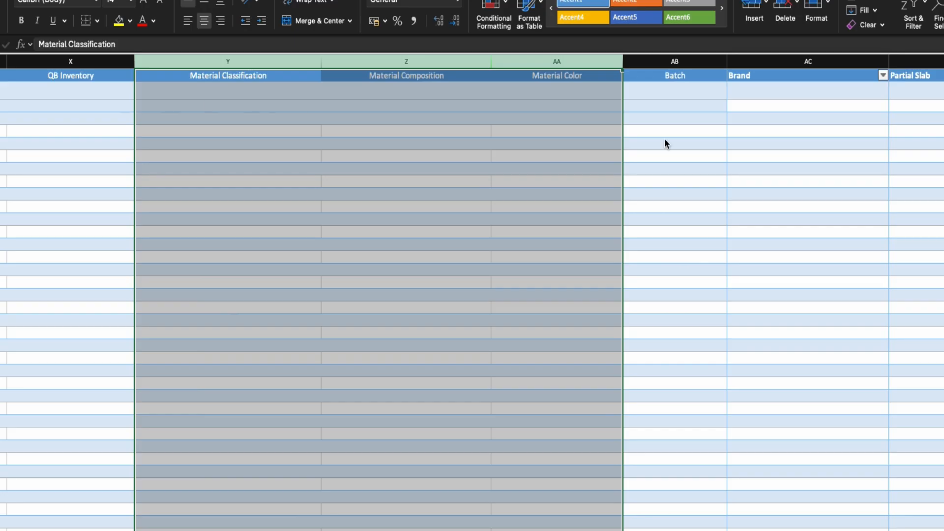
Fill Material Classification with Commercial in Y2:Y11 and Material Composition with Granite in Z2:Z11.
{"action": "key", "text": "super+Tab"}
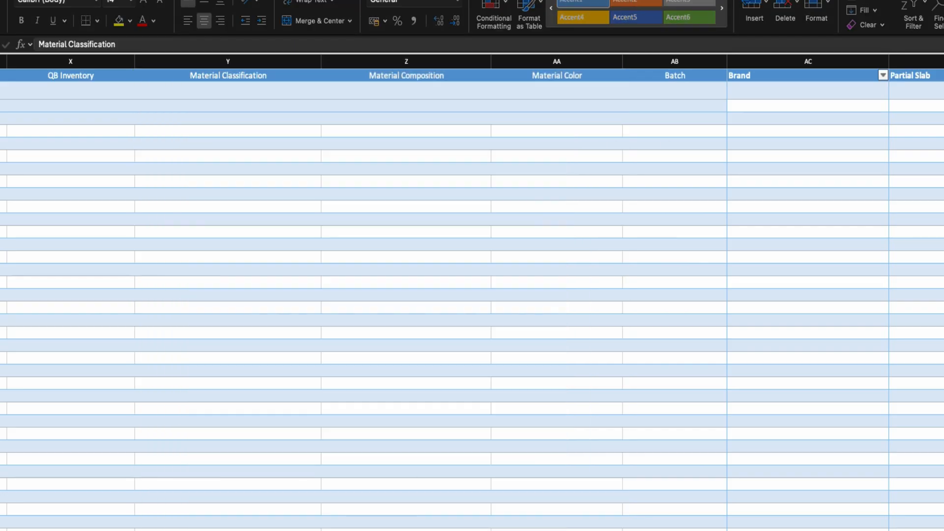
{"action": "left_click", "coordinate": [223, 87]}
{"action": "left_click", "coordinate": [219, 88]}
{"action": "key", "text": "super+v"}
{"action": "key", "text": "Return"}
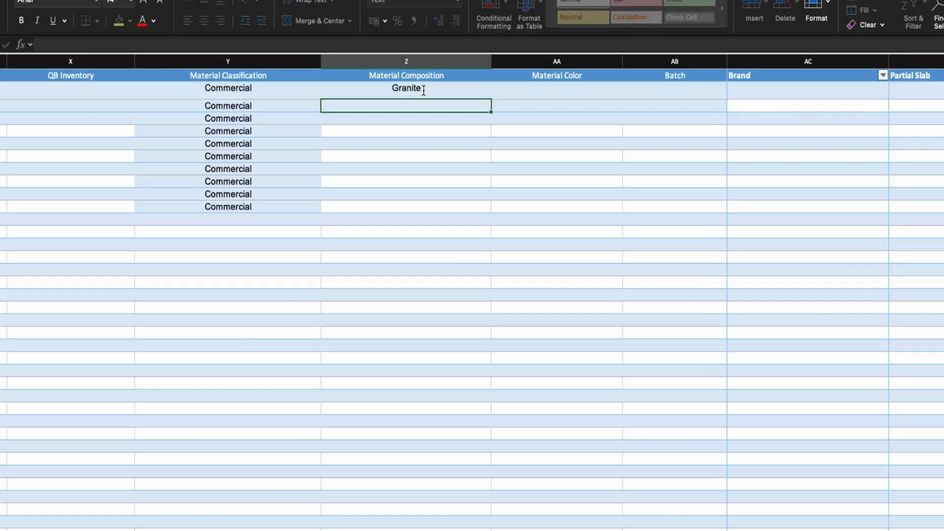
{"action": "left_click", "coordinate": [424, 90]}
{"action": "left_click", "coordinate": [424, 89]}
{"action": "left_click_drag", "start_coordinate": [490, 100], "coordinate": [483, 216]}
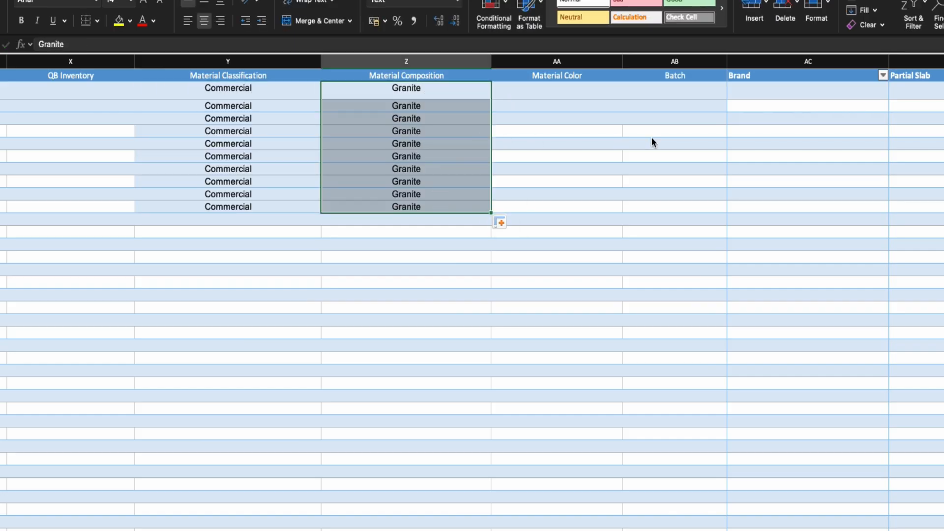
Enter Black / Gold / White Veins as Material Color in AA2 and fill it down through AA11.
{"action": "left_click", "coordinate": [585, 105]}
{"action": "left_click", "coordinate": [567, 93]}
{"action": "type", "text": "Black / Gold / White Veins"}
{"action": "key", "text": "Return"}
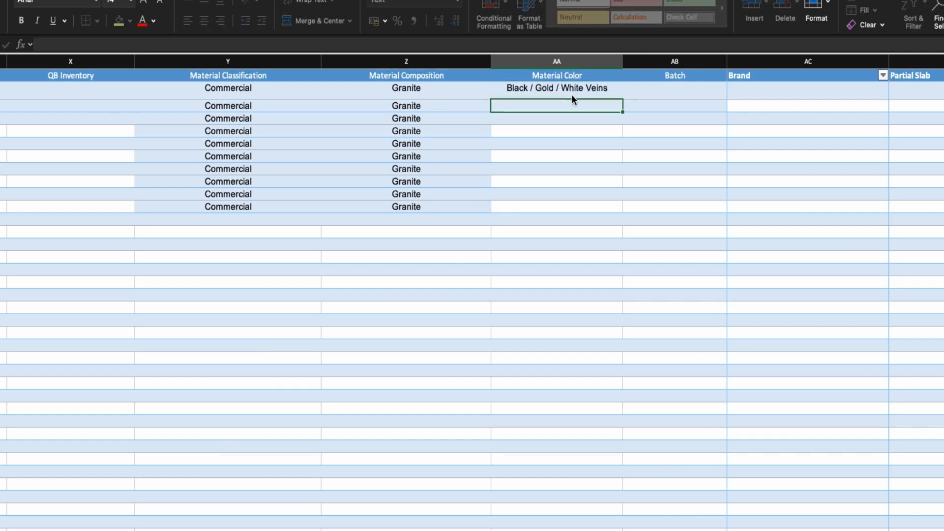
{"action": "left_click", "coordinate": [572, 97]}
{"action": "left_click_drag", "start_coordinate": [623, 98], "coordinate": [618, 213]}
{"action": "left_click", "coordinate": [602, 206]}
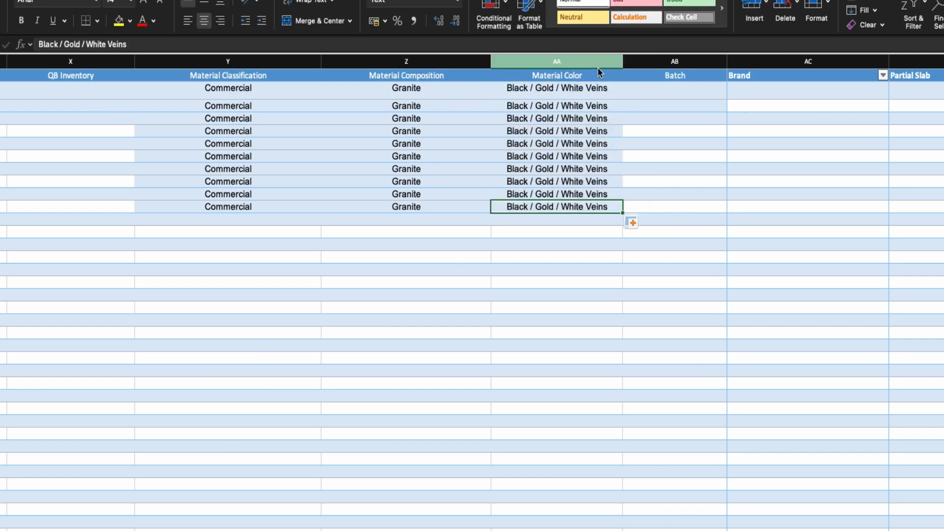
Enter No in the first Partial Slab row and fill it down through row 11.
{"action": "left_click", "coordinate": [659, 219]}
{"action": "left_click_drag", "start_coordinate": [676, 74], "coordinate": [746, 80]}
{"action": "left_click_drag", "start_coordinate": [842, 81], "coordinate": [928, 84]}
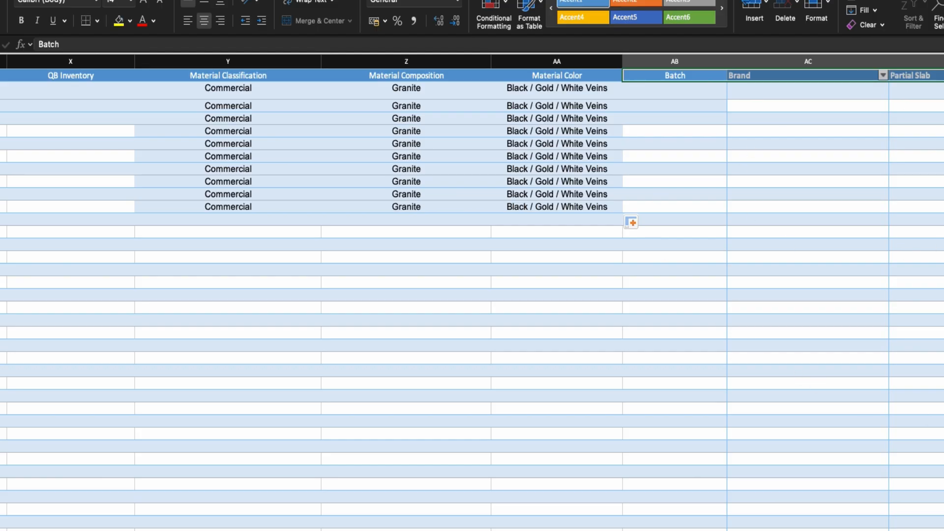
{"action": "left_click", "coordinate": [928, 232]}
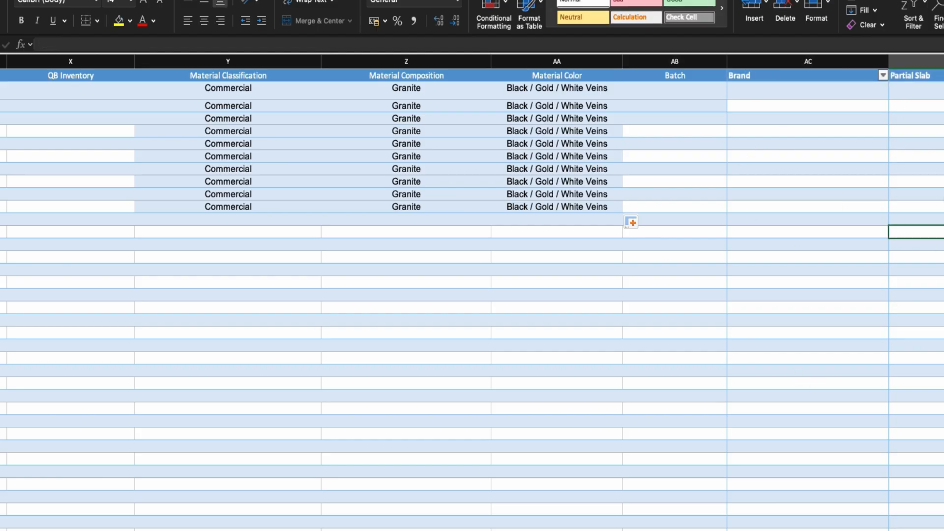
{"action": "left_click", "coordinate": [927, 91]}
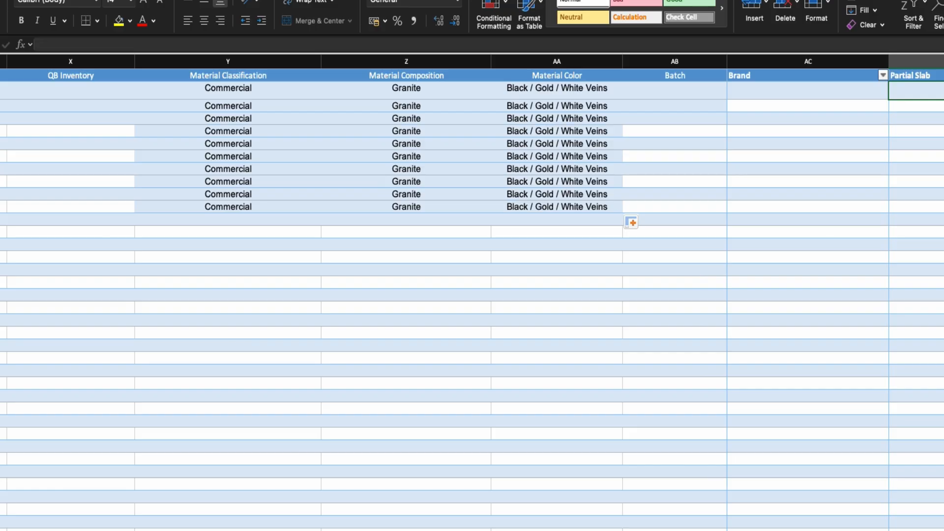
{"action": "type", "text": "No"}
{"action": "left_click_drag", "start_coordinate": [942, 99], "coordinate": [943, 209]}
{"action": "left_click", "coordinate": [928, 320]}
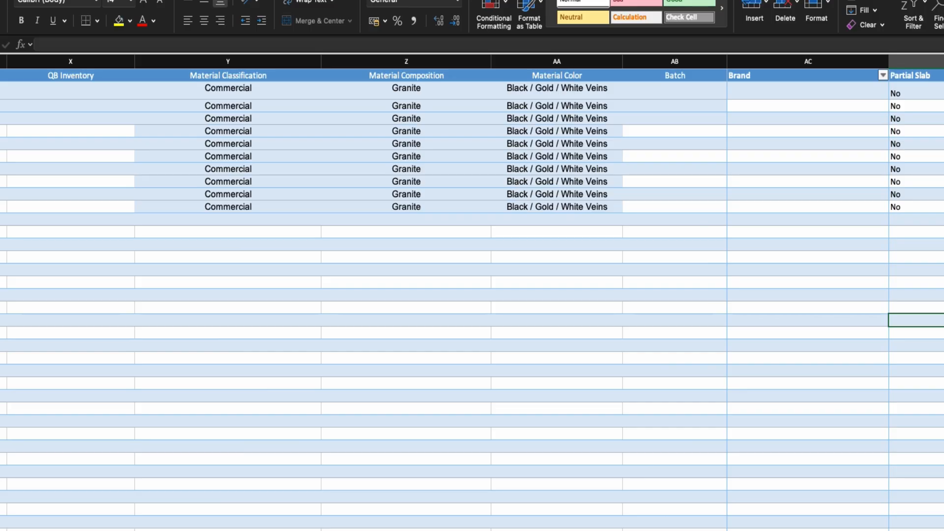
Number the Absolute Black slabs in sequence from AB01 to AB10 in the Slab# cells M2:M11.
{"action": "scroll", "coordinate": [472, 295], "scroll_direction": "left", "scroll_amount": 15}
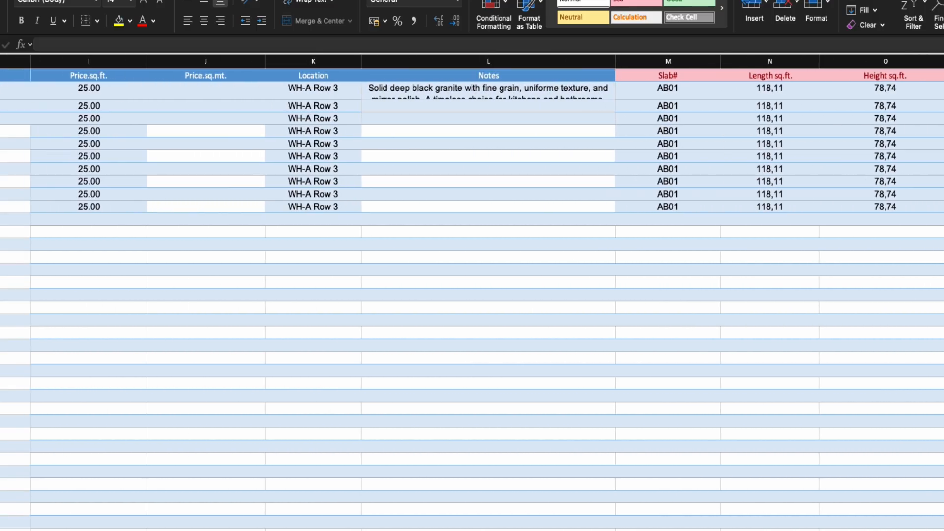
{"action": "scroll", "coordinate": [472, 295], "scroll_direction": "left", "scroll_amount": 8}
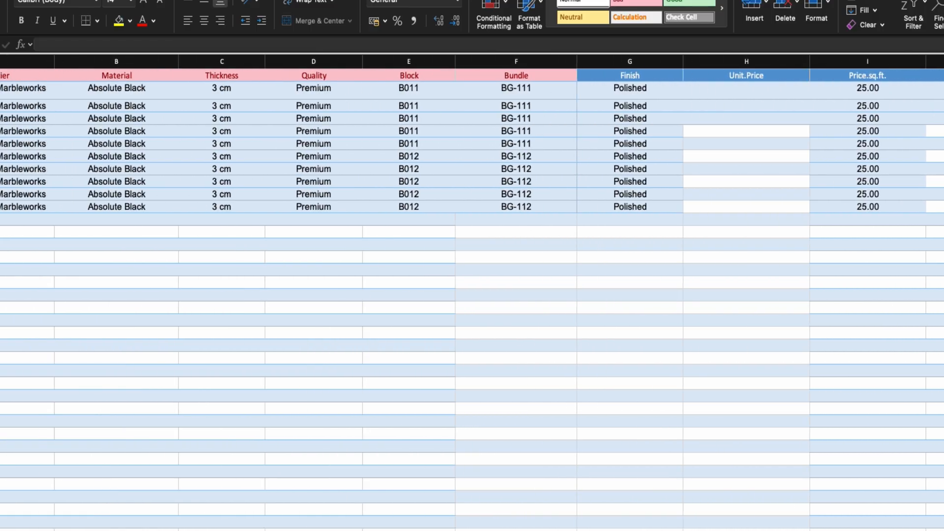
{"action": "key", "text": "super+grave"}
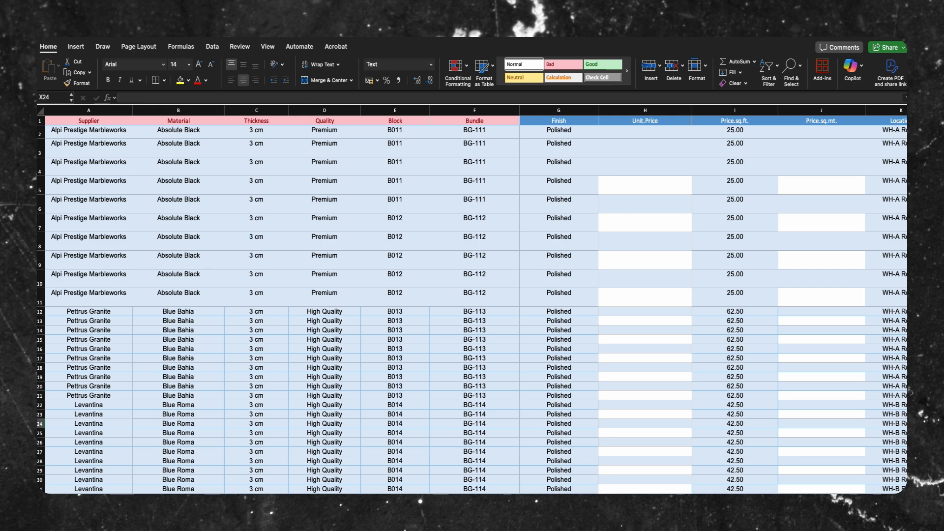
{"action": "scroll", "coordinate": [476, 300], "scroll_direction": "right", "scroll_amount": 10}
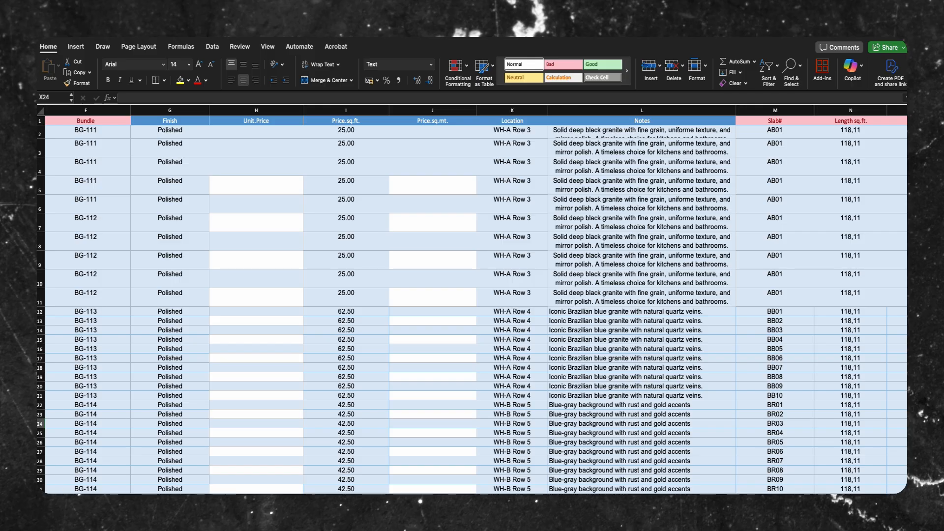
{"action": "scroll", "coordinate": [475, 300], "scroll_direction": "right", "scroll_amount": 5}
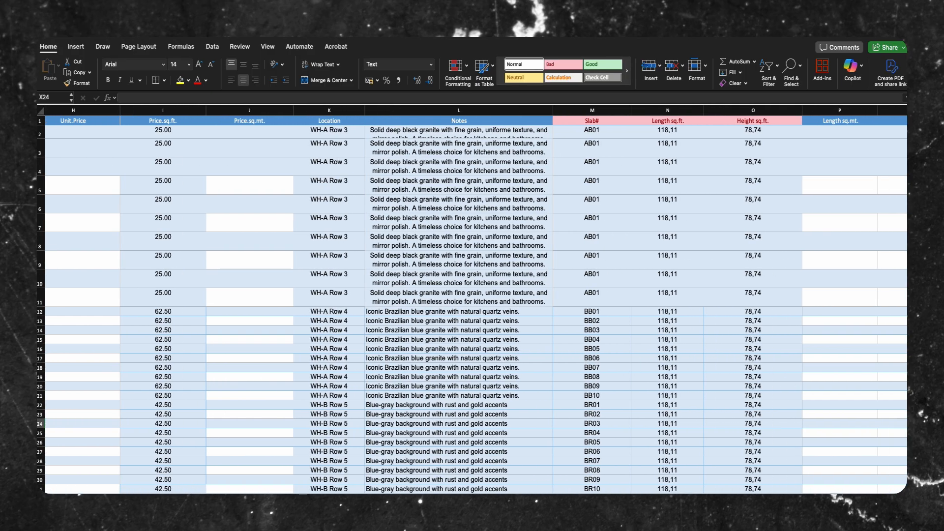
{"action": "scroll", "coordinate": [559, 130], "scroll_direction": "right", "scroll_amount": 1}
{"action": "left_click", "coordinate": [557, 130]}
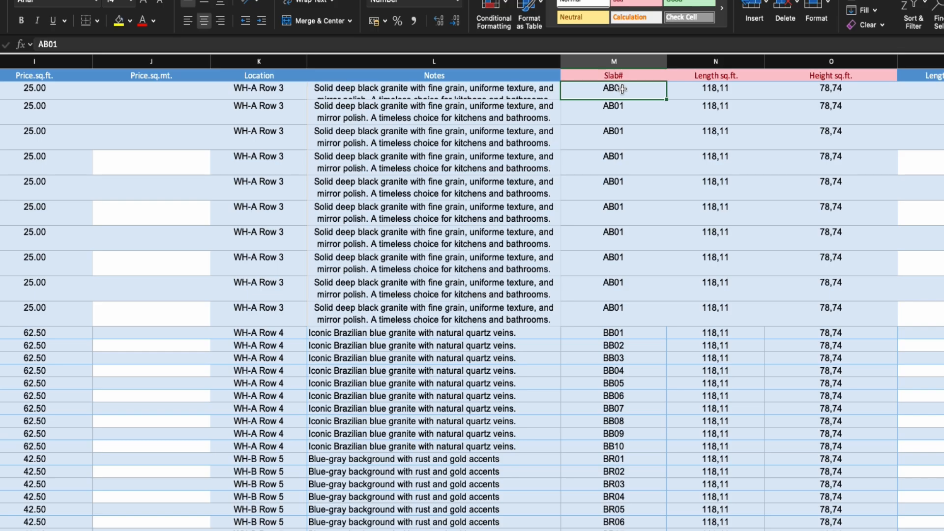
{"action": "double_click", "coordinate": [624, 107]}
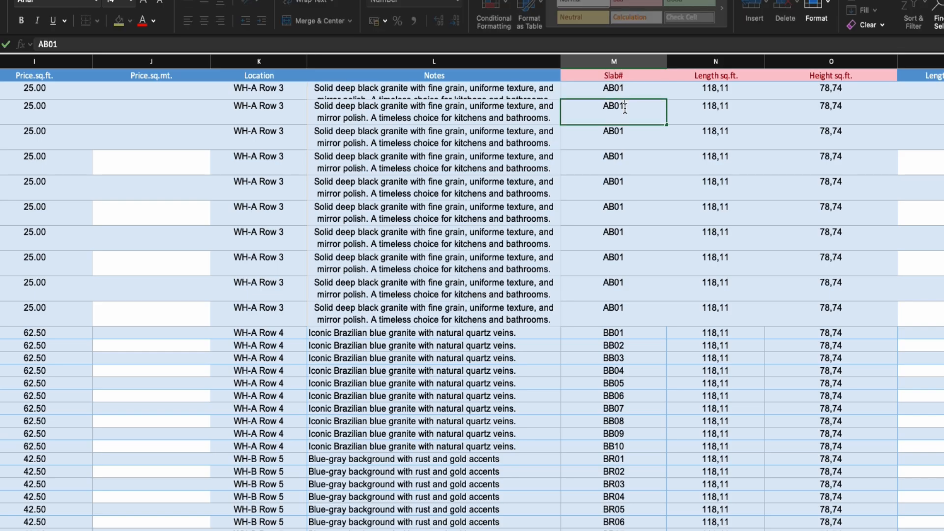
{"action": "key", "text": "BackSpace"}
{"action": "type", "text": "2"}
{"action": "left_click_drag", "start_coordinate": [634, 92], "coordinate": [654, 111]}
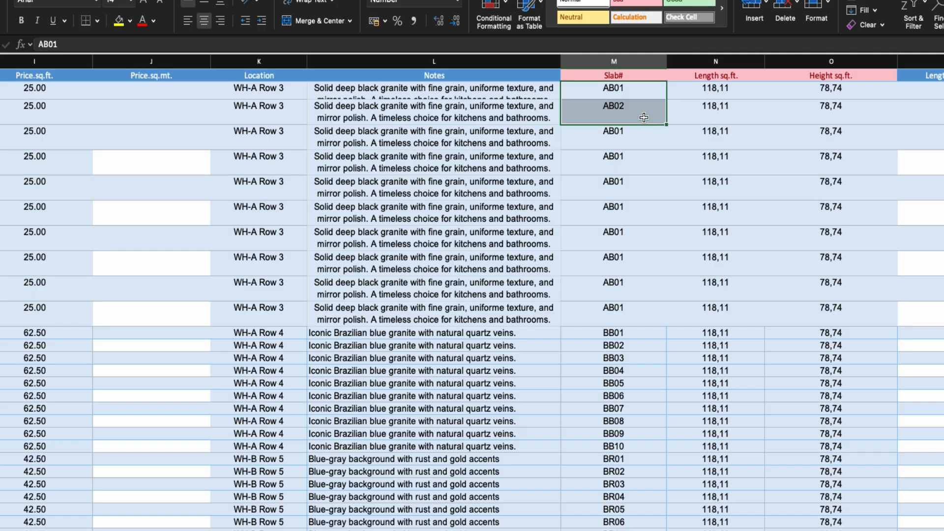
{"action": "left_click", "coordinate": [645, 118]}
{"action": "left_click_drag", "start_coordinate": [666, 125], "coordinate": [665, 322]}
{"action": "left_click", "coordinate": [618, 368]}
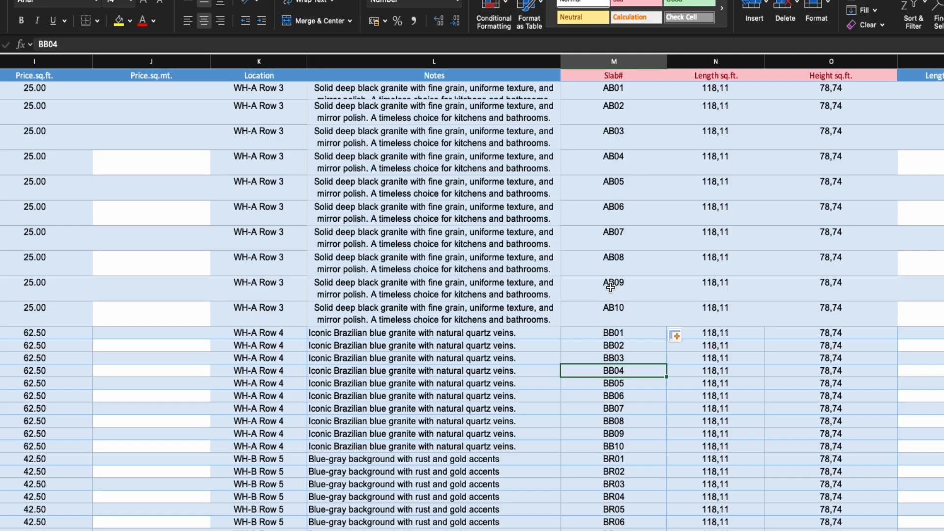
Save the workbook in Downloads as My_Inventory_Materials.
{"action": "left_click", "coordinate": [370, 109]}
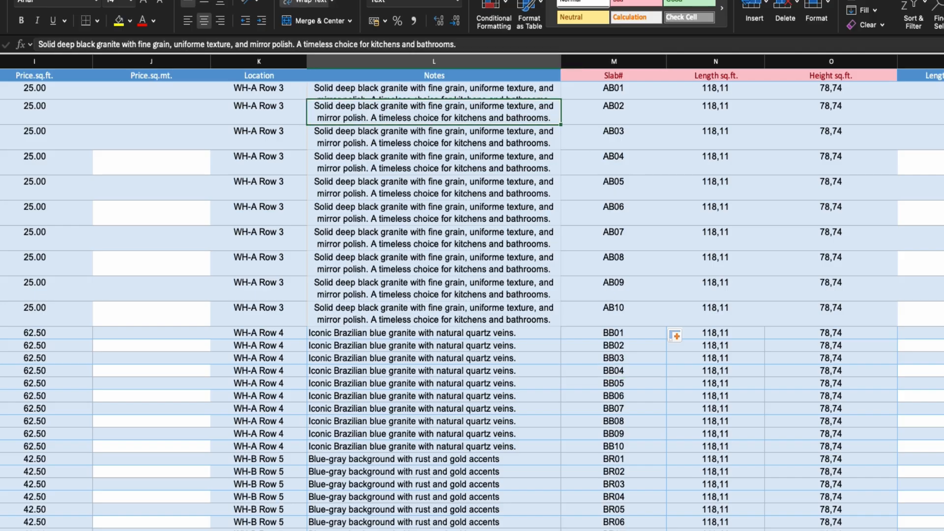
{"action": "scroll", "coordinate": [472, 295], "scroll_direction": "left", "scroll_amount": 10}
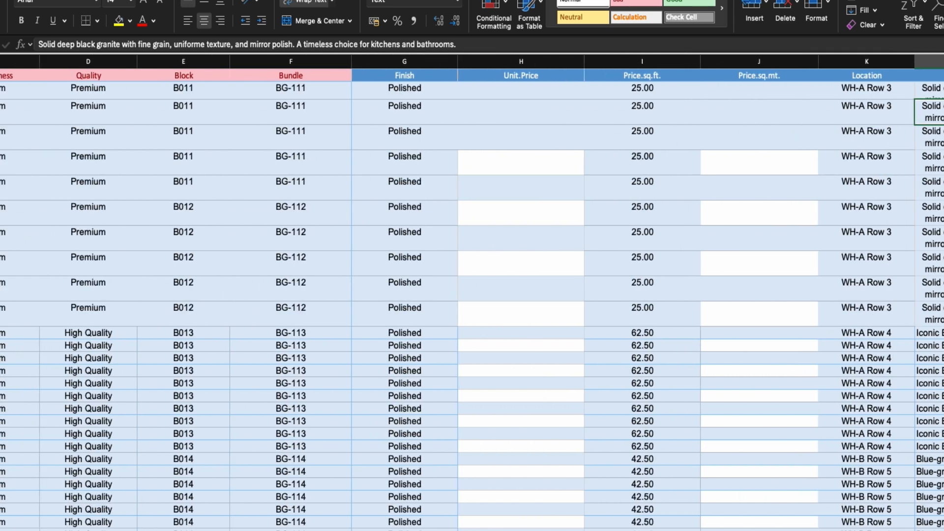
{"action": "scroll", "coordinate": [472, 295], "scroll_direction": "left", "scroll_amount": 5}
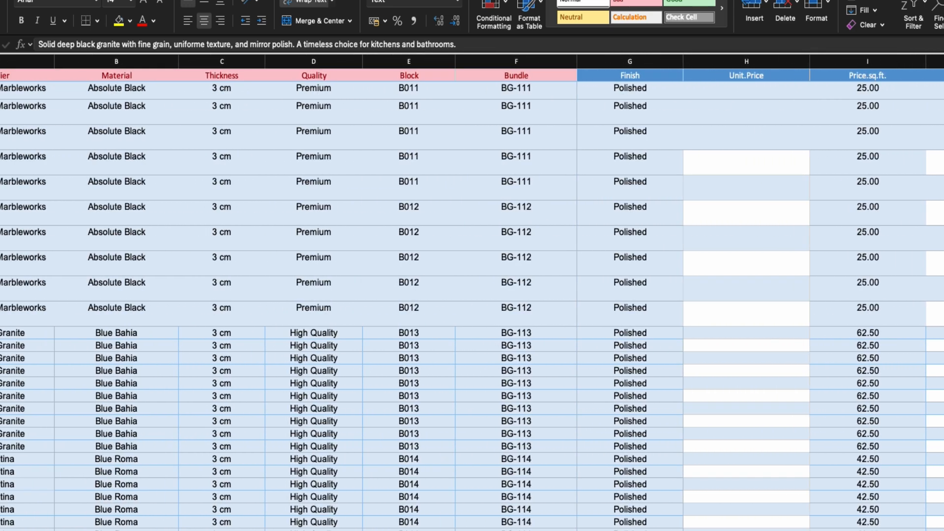
{"action": "key", "text": "super+s"}
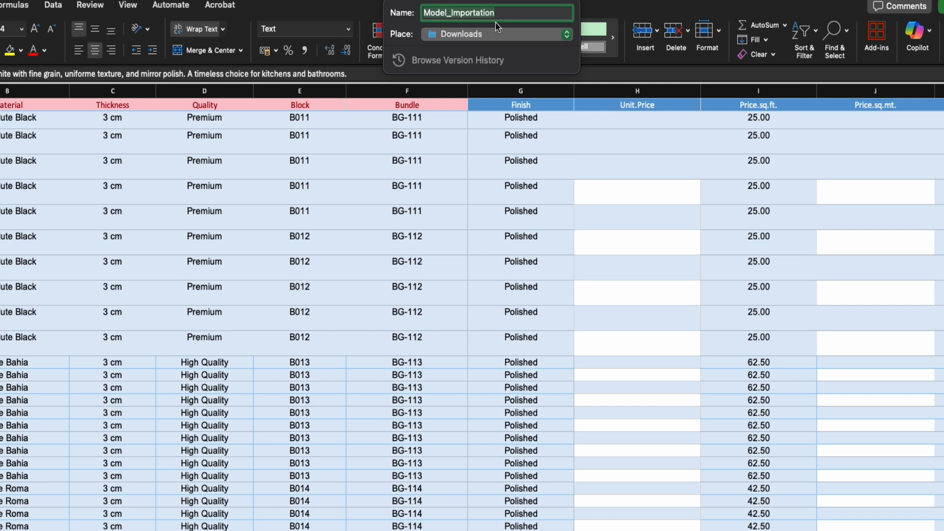
{"action": "type", "text": "My_Inventory_Materials"}
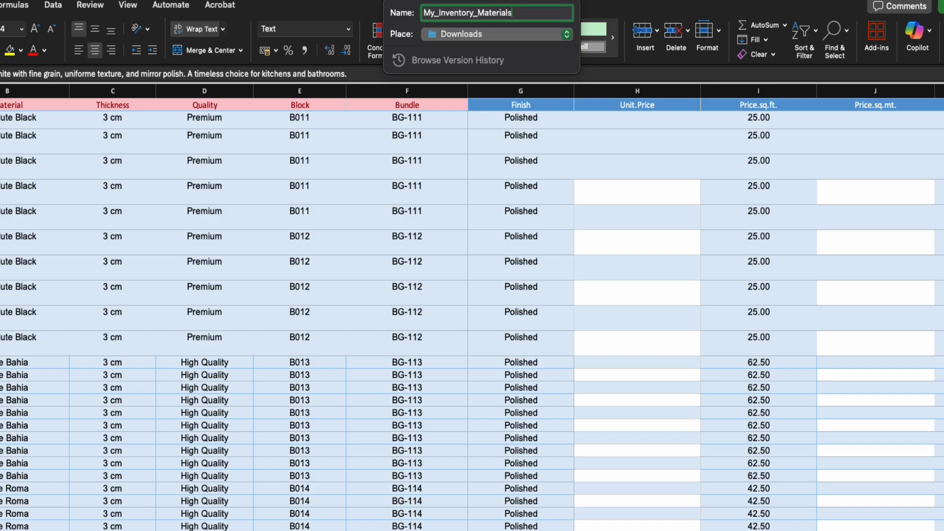
{"action": "key", "text": "Return"}
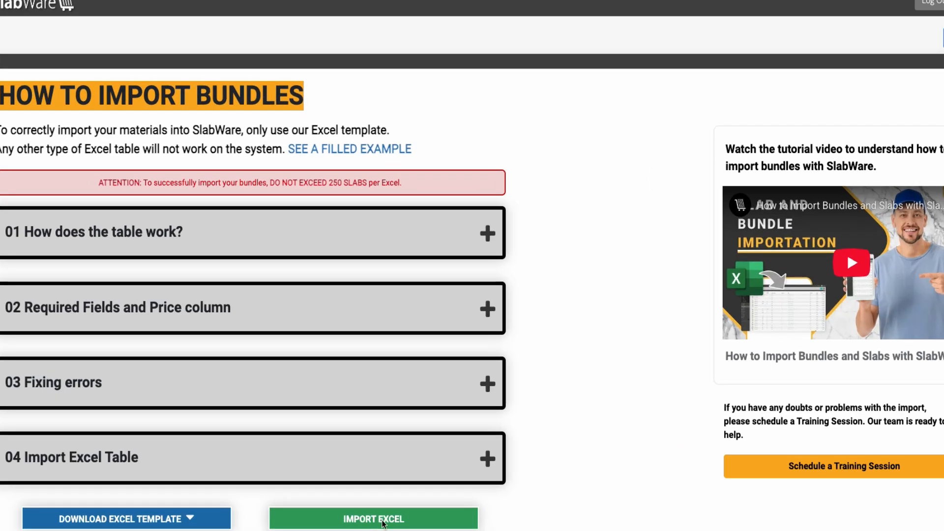
Upload the Excel file to SlabWare's bundle import and register Alpi Prestige Marbleworks as a new supplier for all occurrences of the error.
{"action": "left_click", "coordinate": [368, 522]}
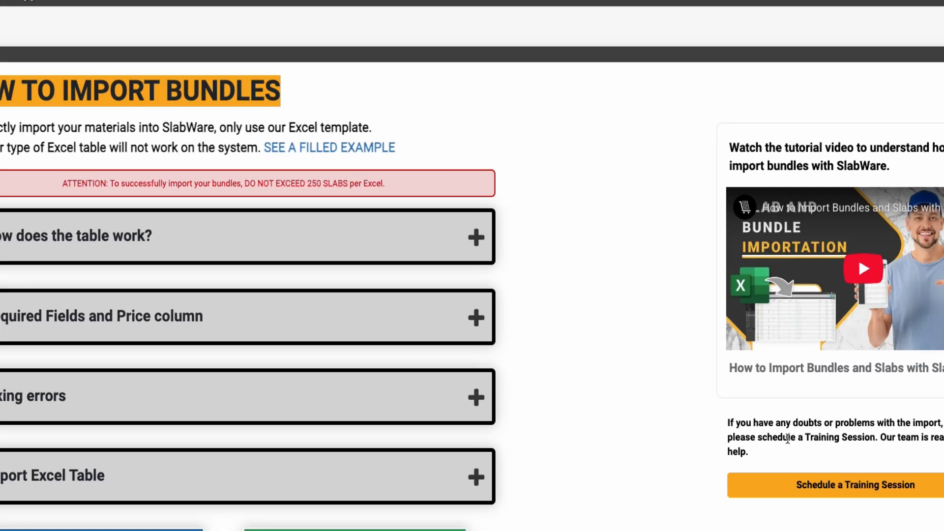
{"action": "scroll", "coordinate": [554, 415], "scroll_direction": "down", "scroll_amount": 2}
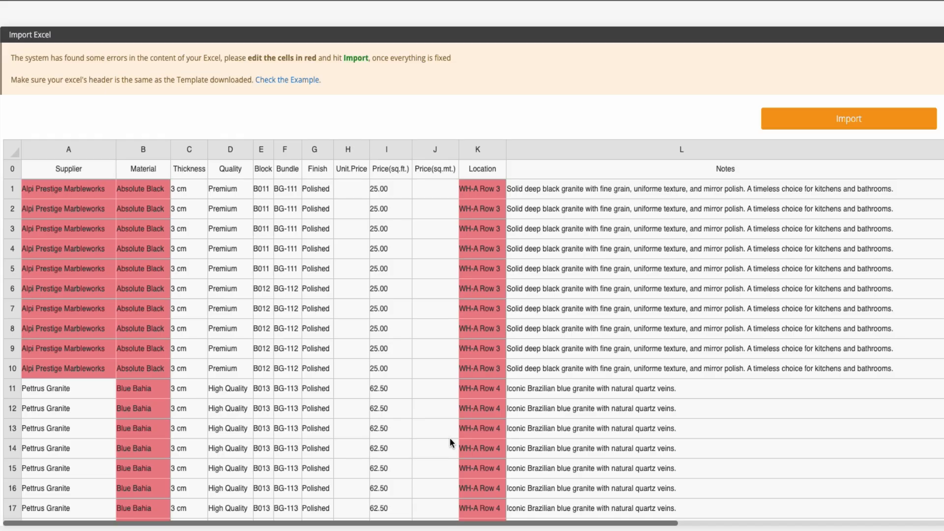
{"action": "left_click", "coordinate": [78, 185]}
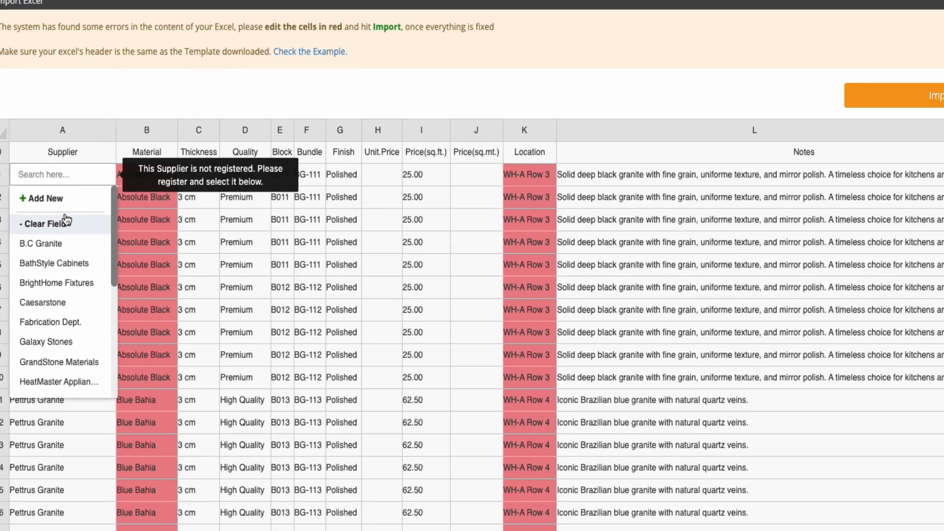
{"action": "left_click", "coordinate": [40, 202]}
{"action": "left_click", "coordinate": [107, 178]}
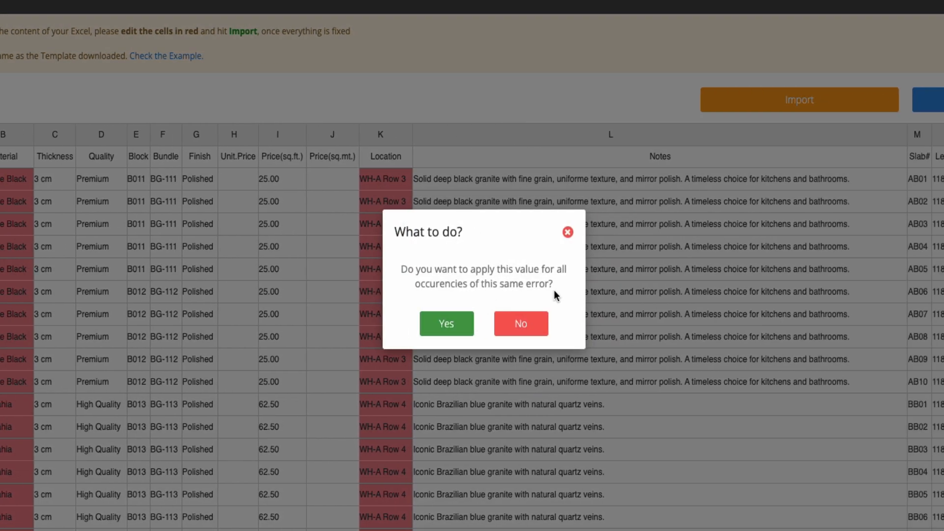
{"action": "left_click", "coordinate": [460, 323]}
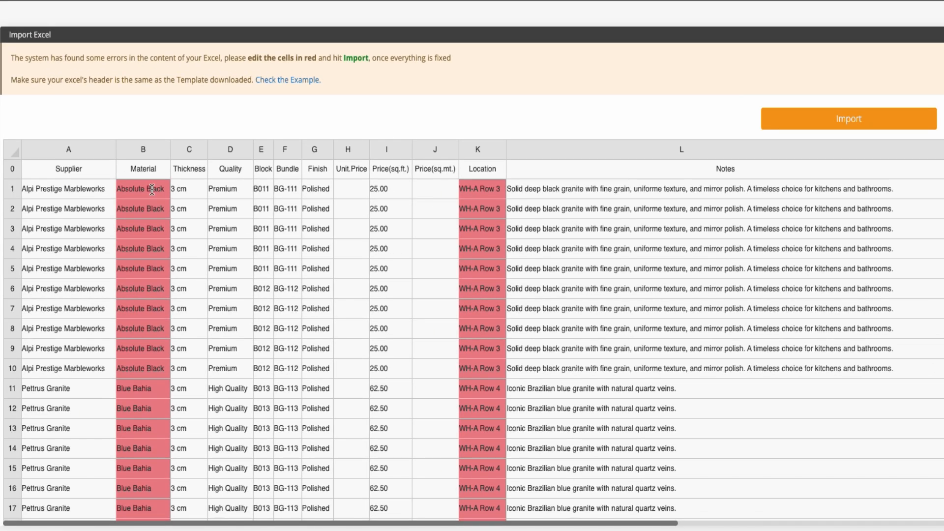
Register Absolute Black as a new material and apply it to all occurrences of the same error.
{"action": "left_click", "coordinate": [152, 189]}
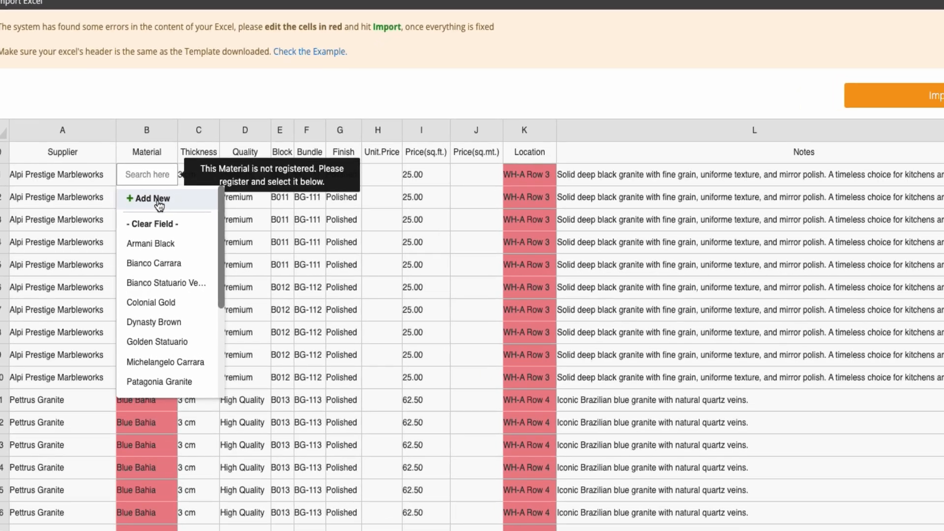
{"action": "left_click", "coordinate": [152, 196]}
{"action": "left_click", "coordinate": [169, 175]}
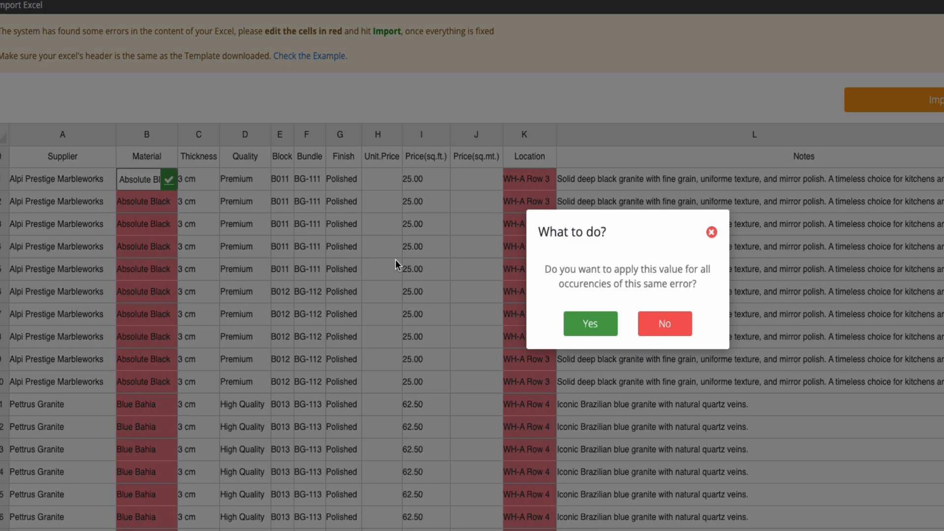
{"action": "left_click", "coordinate": [441, 329]}
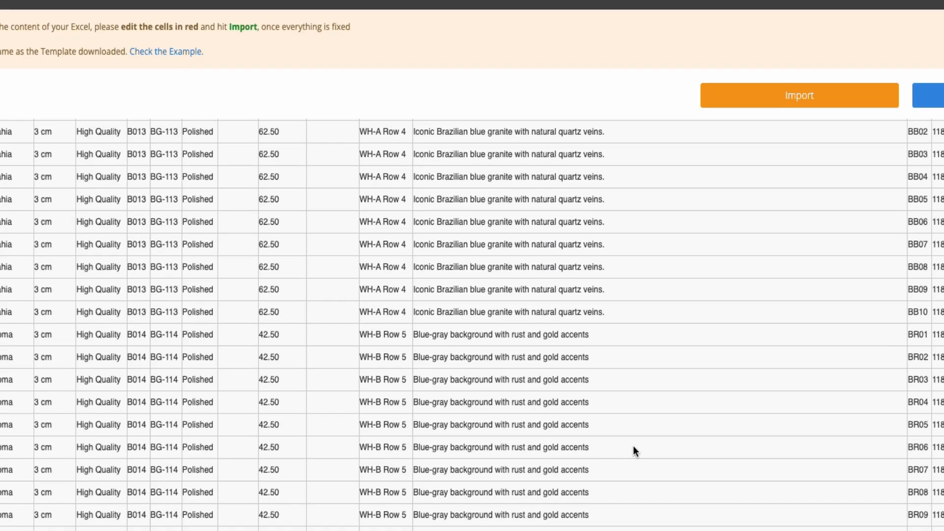
Check the corrected rows across the import table and import the bundles.
{"action": "scroll", "coordinate": [748, 358], "scroll_direction": "right", "scroll_amount": 7}
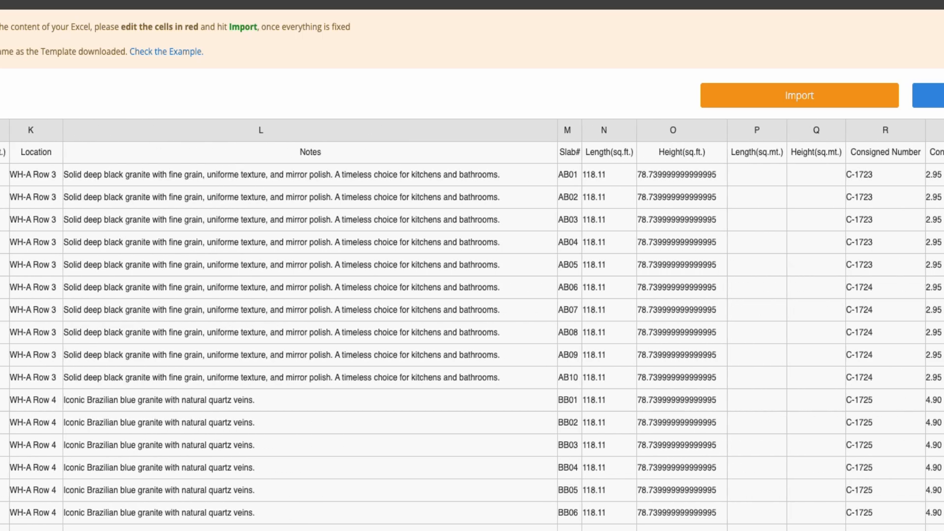
{"action": "scroll", "coordinate": [748, 358], "scroll_direction": "left", "scroll_amount": 7}
{"action": "scroll", "coordinate": [748, 358], "scroll_direction": "down", "scroll_amount": 6}
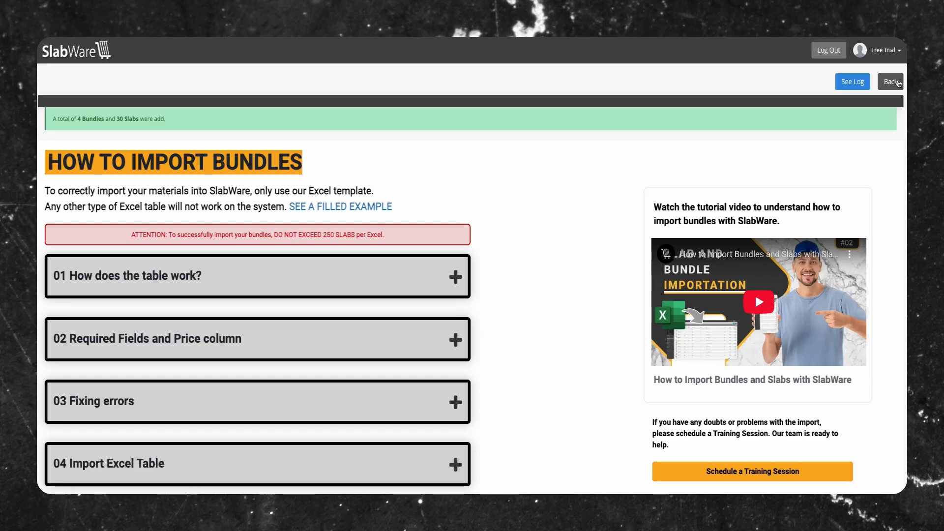
Leave the import page, open the inventory's List of Slabs and examine the imported Absolute Black, Blue Bahia and Blue Roma bundles.
{"action": "left_click", "coordinate": [891, 82]}
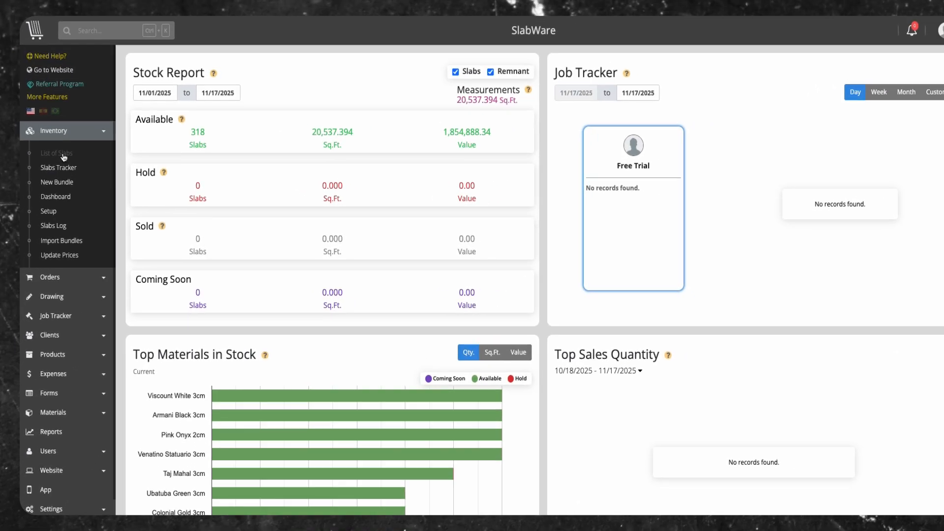
{"action": "left_click", "coordinate": [45, 142]}
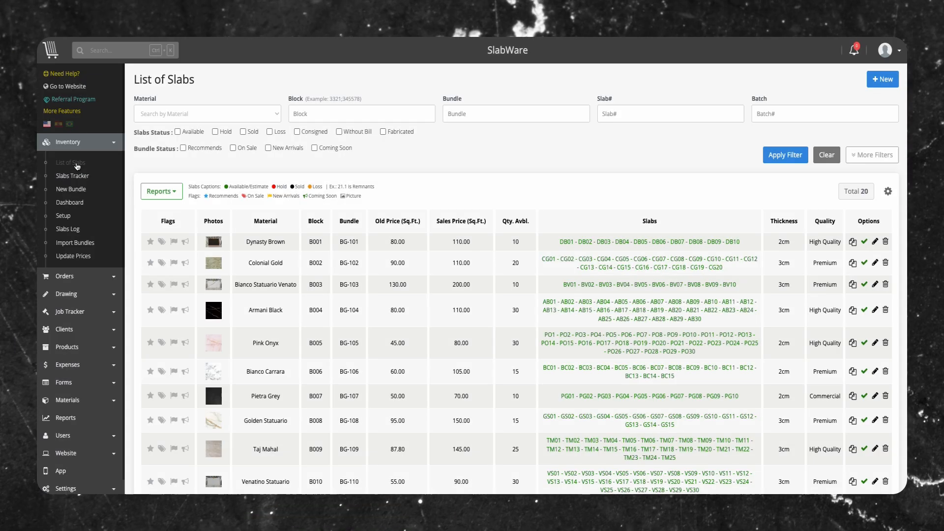
{"action": "scroll", "coordinate": [216, 189], "scroll_direction": "down", "scroll_amount": 6}
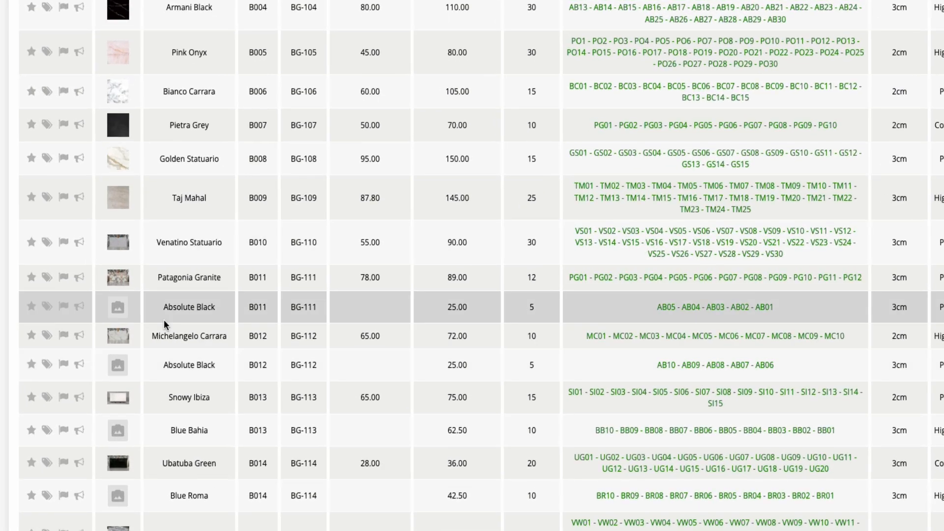
{"action": "mouse_move", "coordinate": [204, 303]}
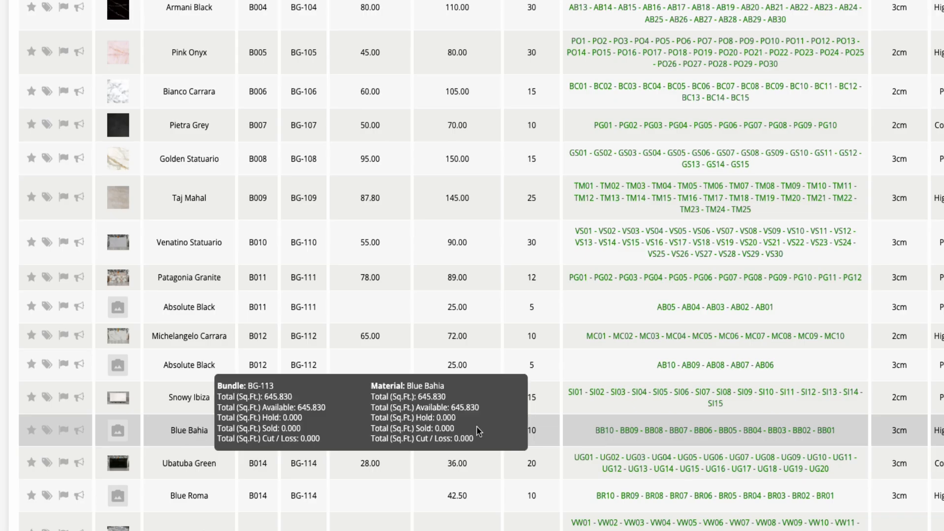
Open the Absolute Black bundle BG-111 from the slab list and set its old sales price to 20.00 per Sq.Ft.
{"action": "mouse_move", "coordinate": [739, 438]}
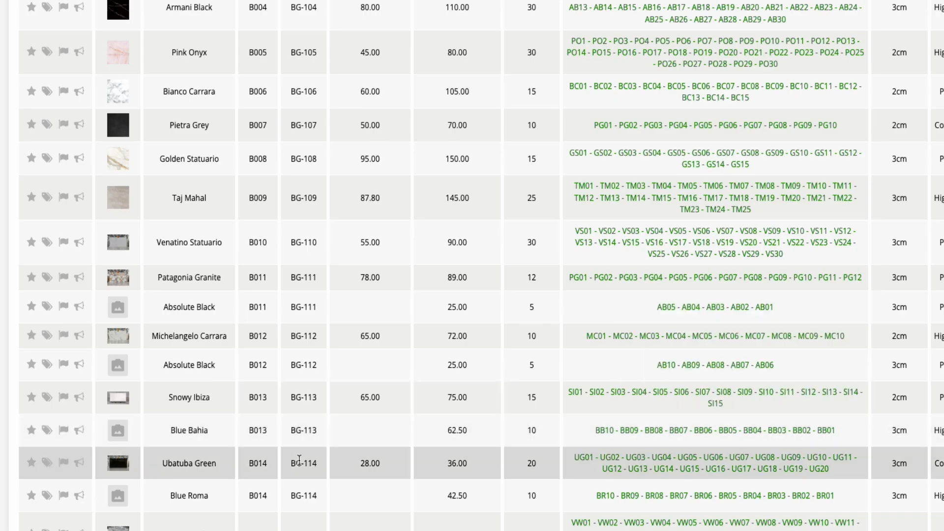
{"action": "mouse_move", "coordinate": [176, 506]}
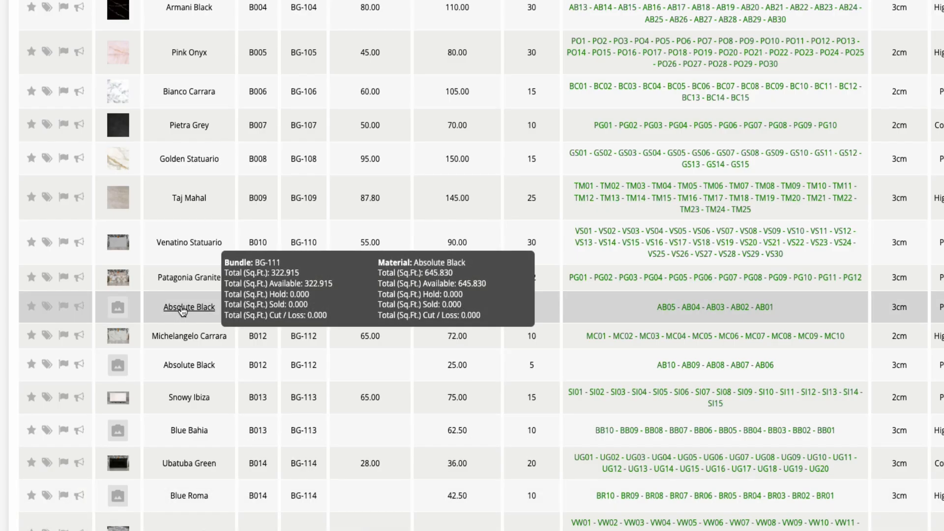
{"action": "left_click", "coordinate": [182, 311]}
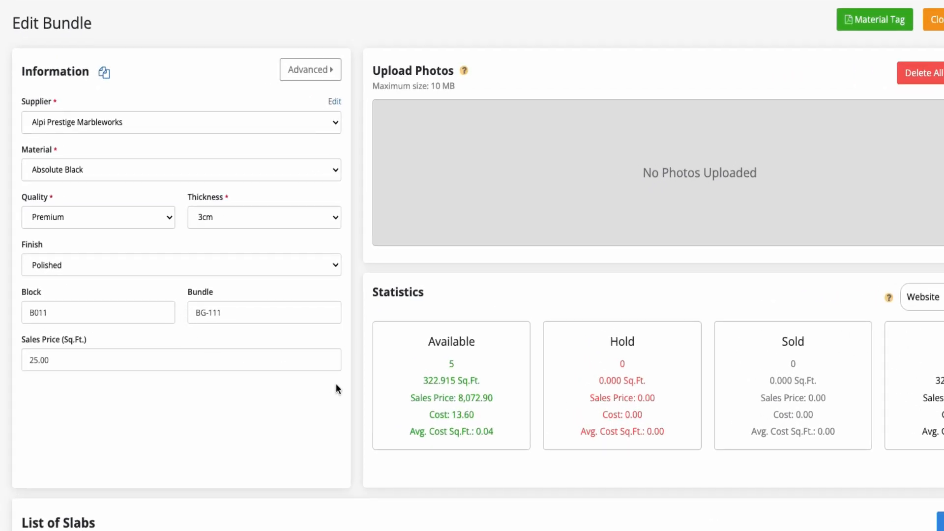
{"action": "left_click", "coordinate": [321, 69]}
{"action": "left_click", "coordinate": [474, 128]}
{"action": "type", "text": "20.00"}
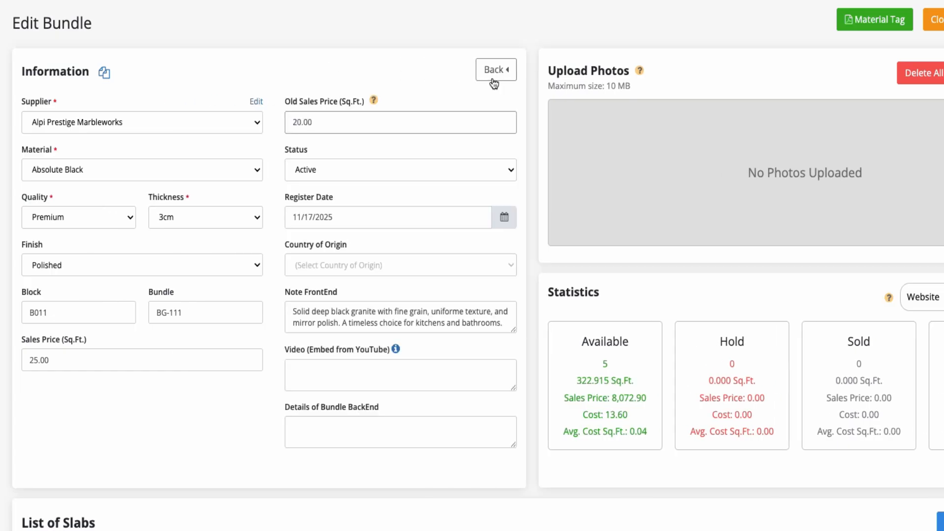
Review the bundle's front-end note, set its country of origin to Italy and collapse the advanced information.
{"action": "left_click", "coordinate": [404, 324]}
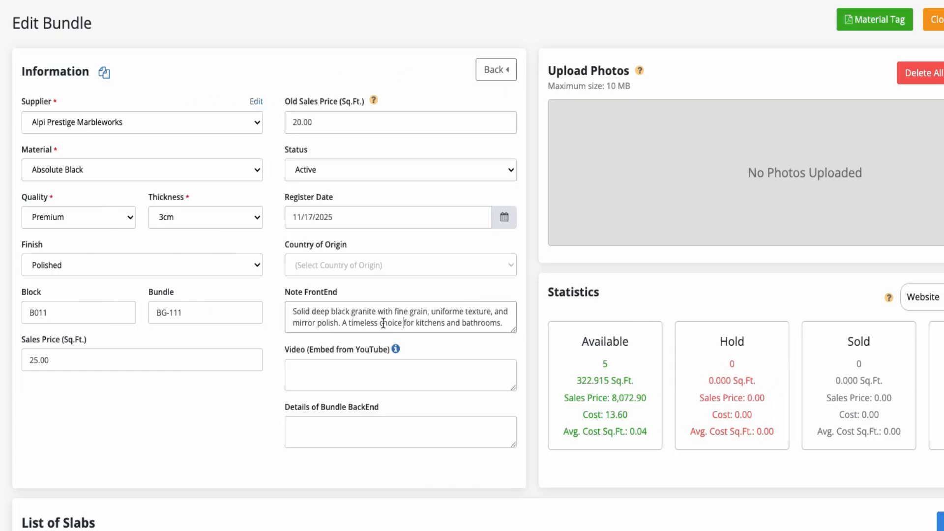
{"action": "left_click_drag", "start_coordinate": [307, 315], "coordinate": [500, 330]}
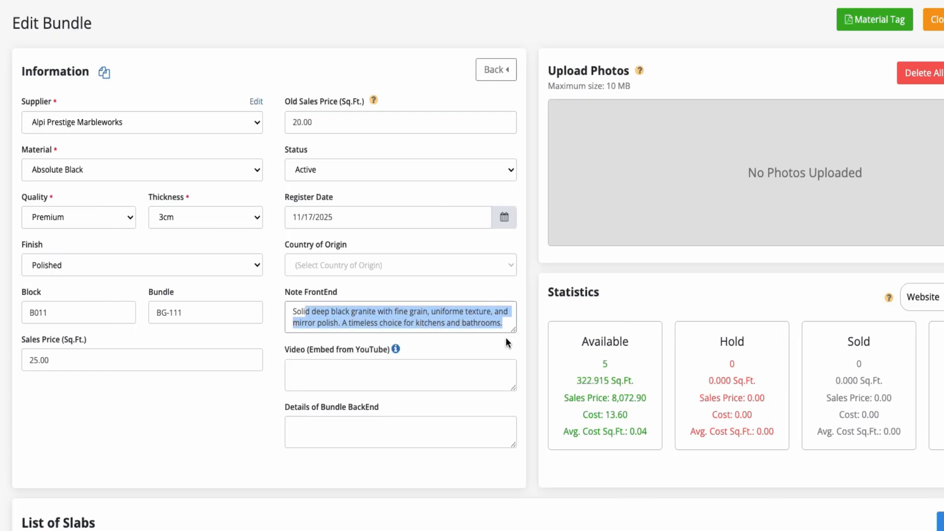
{"action": "left_click", "coordinate": [507, 324]}
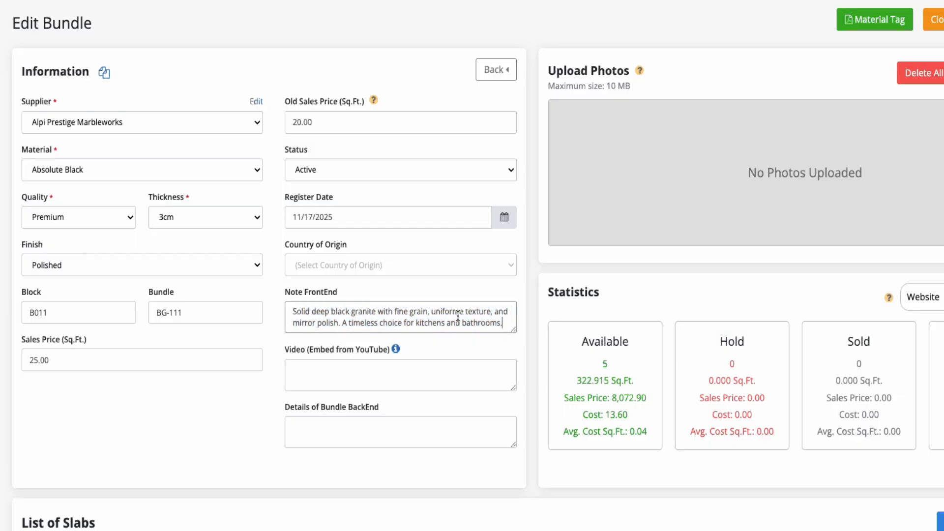
{"action": "left_click", "coordinate": [450, 266]}
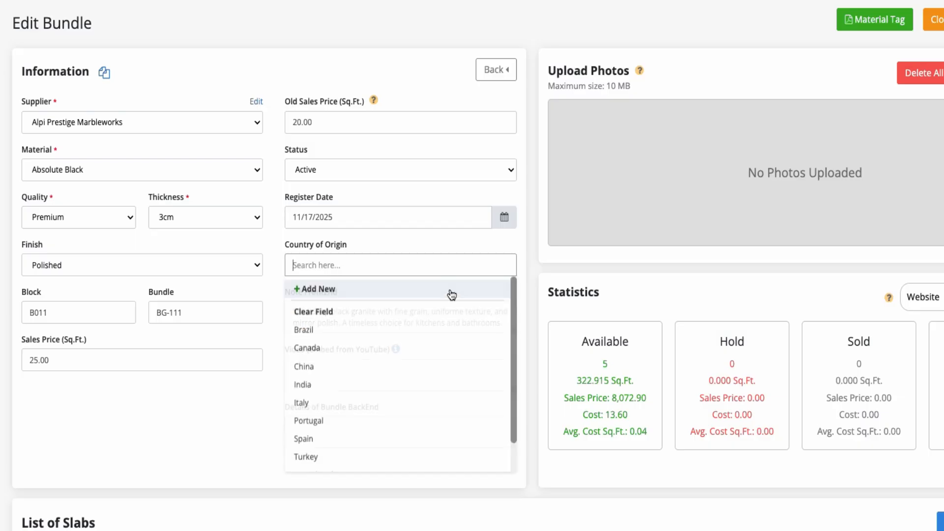
{"action": "left_click", "coordinate": [421, 405]}
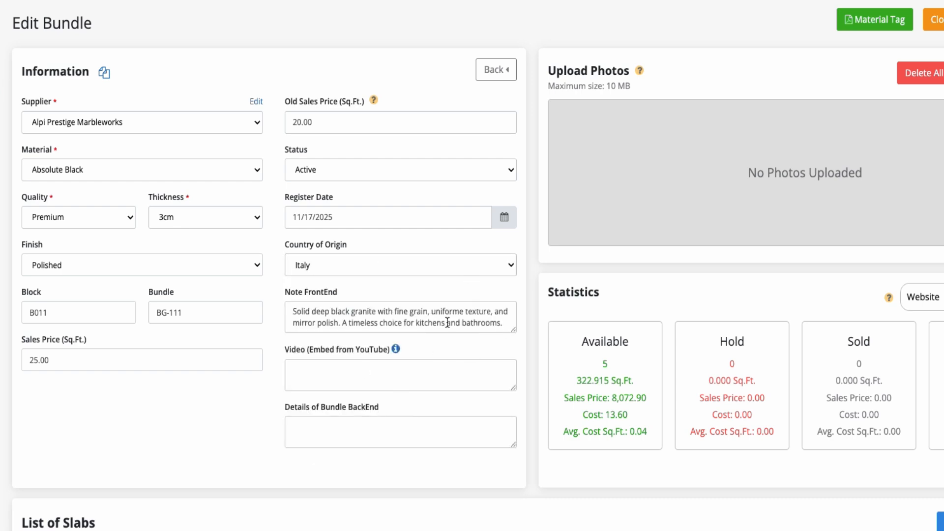
{"action": "left_click", "coordinate": [496, 74]}
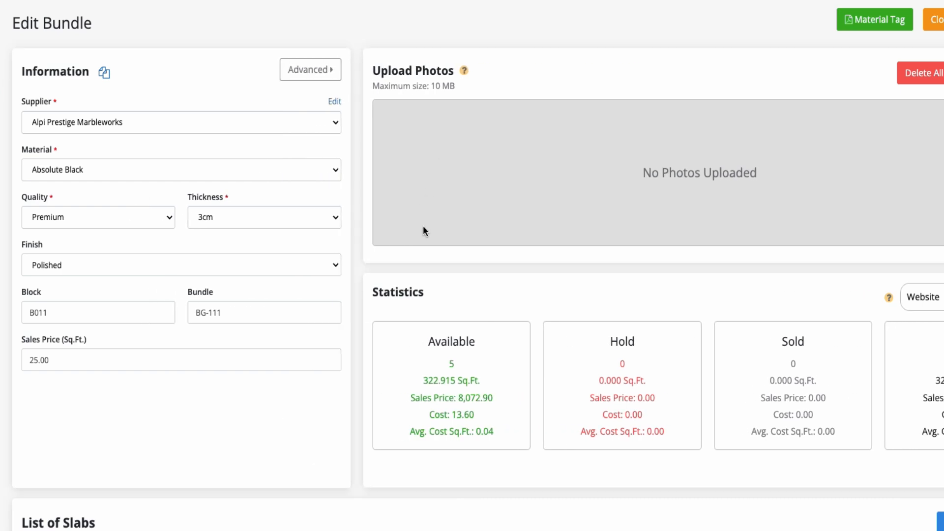
Upload the three Absolute Black photos to the bundle and save it.
{"action": "left_click", "coordinate": [934, 21]}
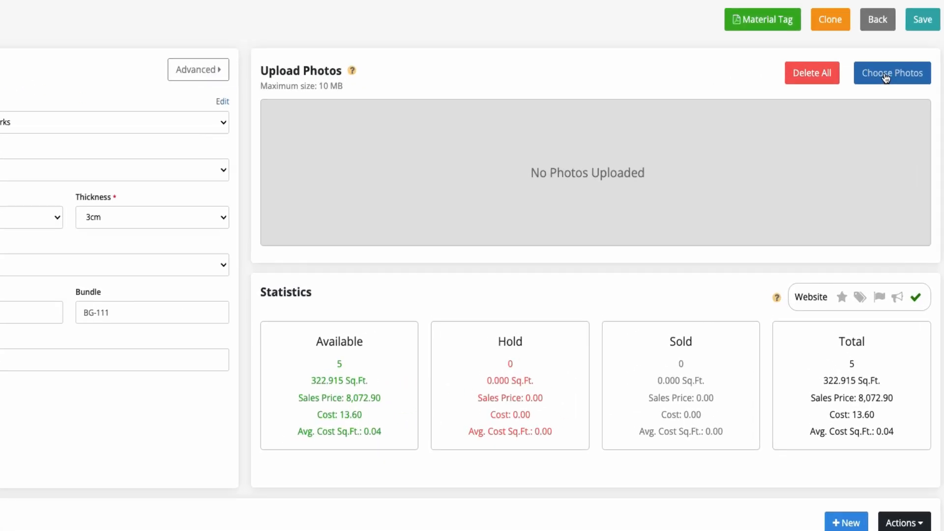
{"action": "left_click", "coordinate": [885, 74]}
{"action": "left_click", "coordinate": [681, 79]}
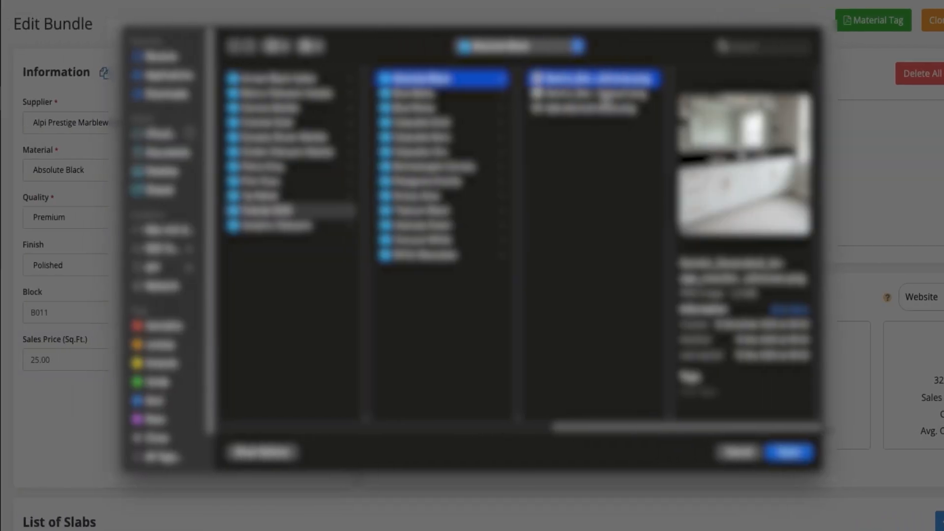
{"action": "left_click", "coordinate": [608, 95], "text": "super"}
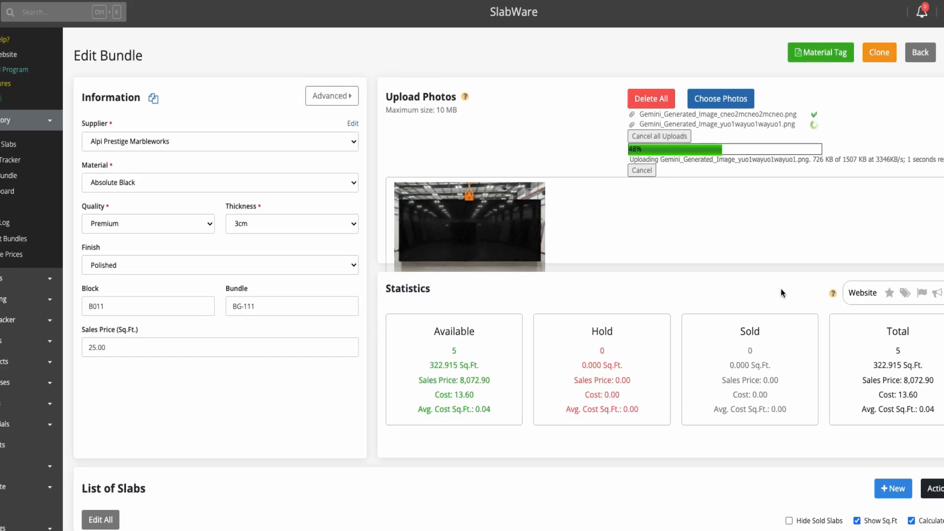
{"action": "scroll", "coordinate": [702, 270], "scroll_direction": "down", "scroll_amount": 2}
{"action": "scroll", "coordinate": [729, 246], "scroll_direction": "up", "scroll_amount": 2}
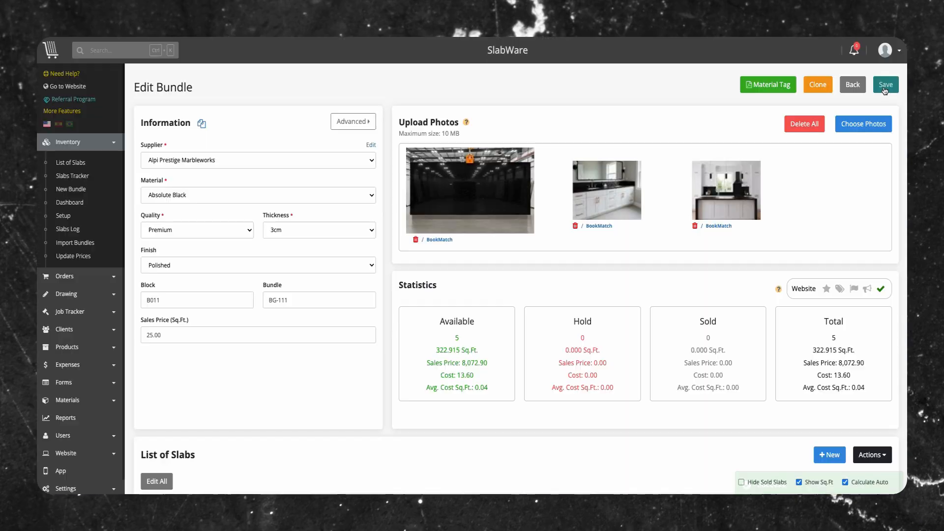
{"action": "left_click", "coordinate": [885, 84]}
Edit the bundle's slabs together, set the shape of slab AB01 to Rectangular and update the list.
{"action": "scroll", "coordinate": [819, 232], "scroll_direction": "down", "scroll_amount": 4}
{"action": "scroll", "coordinate": [772, 321], "scroll_direction": "down", "scroll_amount": 1}
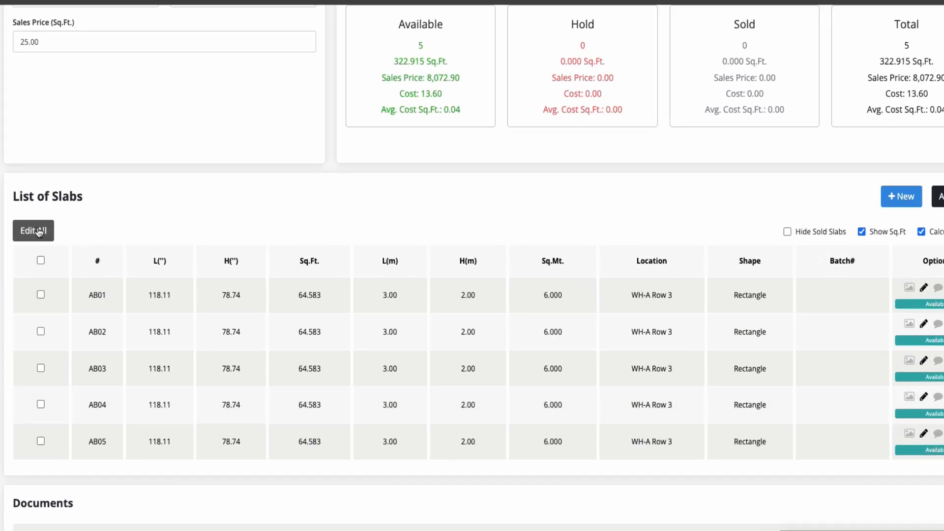
{"action": "left_click", "coordinate": [39, 232]}
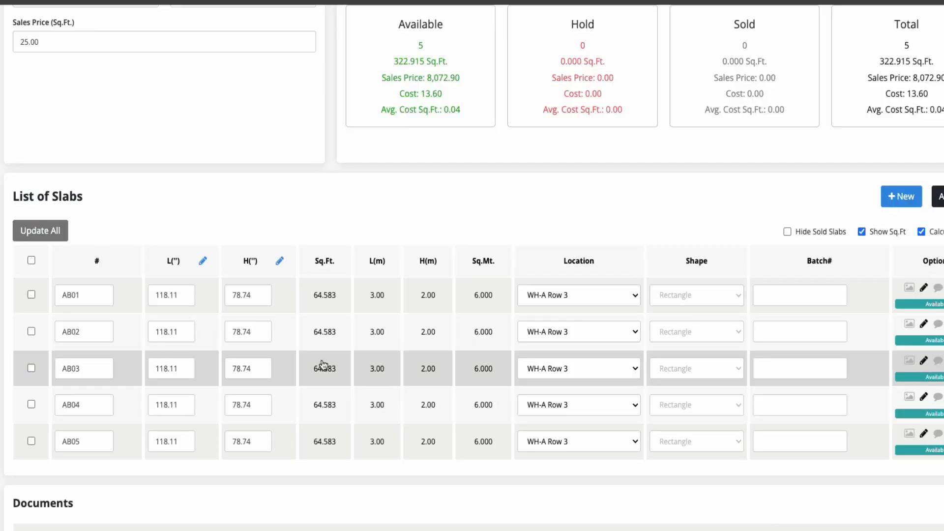
{"action": "left_click", "coordinate": [32, 260]}
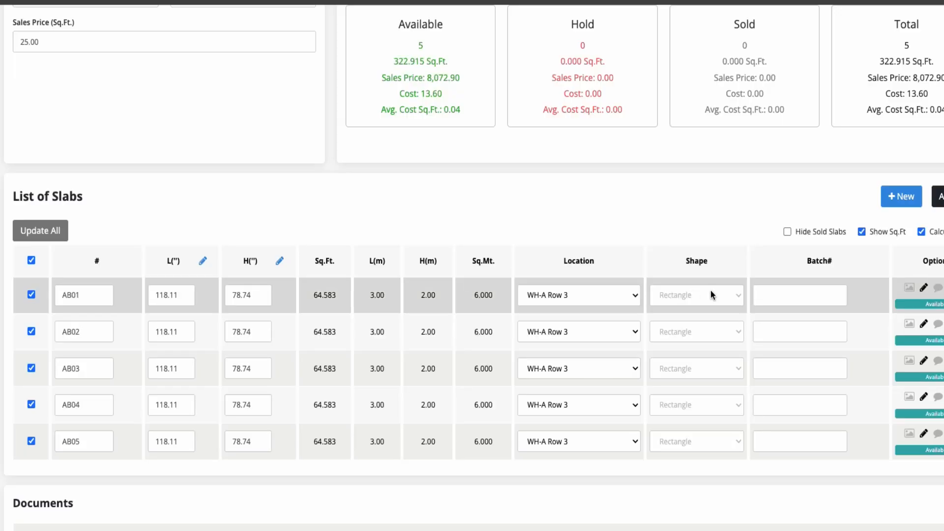
{"action": "left_click", "coordinate": [724, 296]}
{"action": "left_click", "coordinate": [715, 407]}
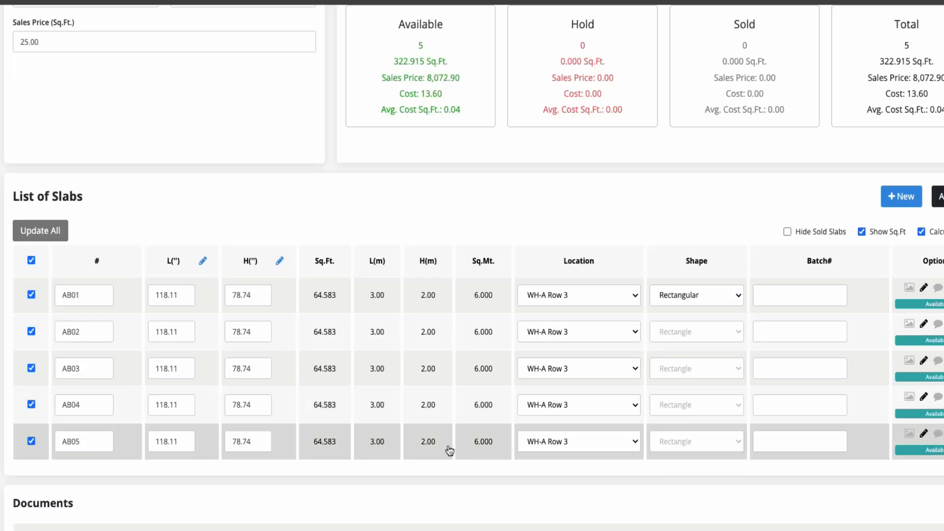
{"action": "left_click", "coordinate": [58, 233]}
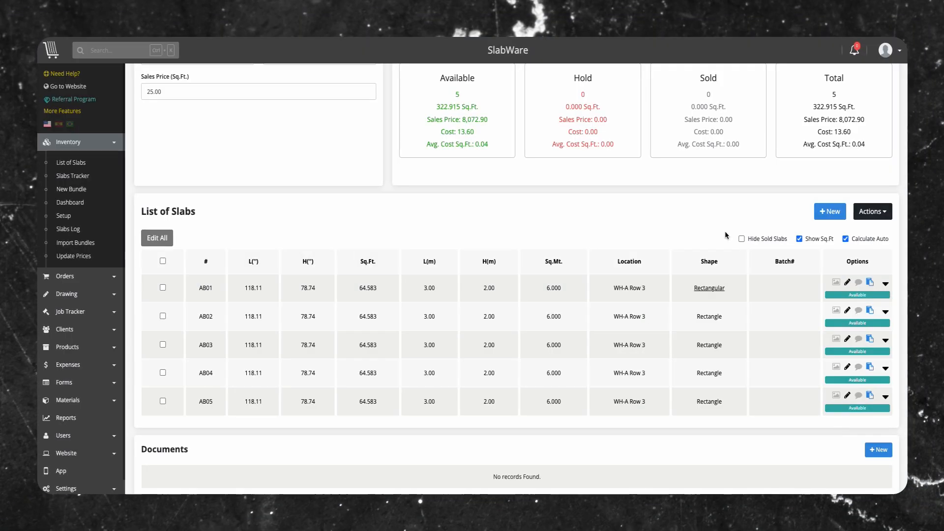
Close AB01's individual picture dialog and upload one Absolute Black slab picture for all slabs AB01 to AB05 at once.
{"action": "left_click", "coordinate": [837, 285]}
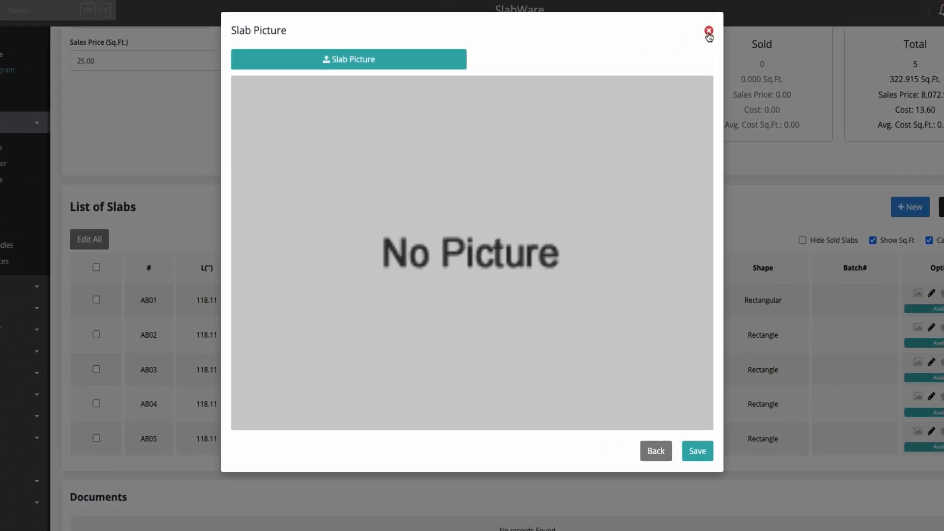
{"action": "left_click", "coordinate": [709, 31]}
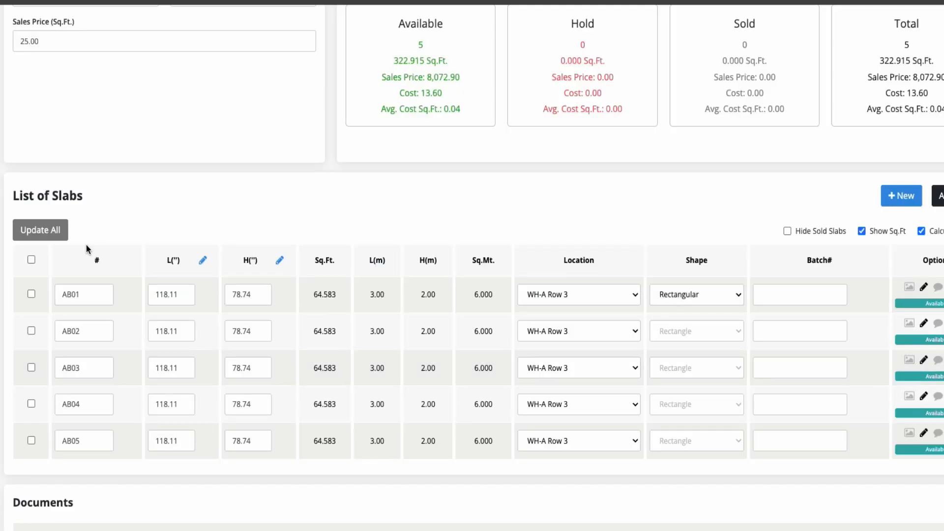
{"action": "left_click", "coordinate": [31, 261]}
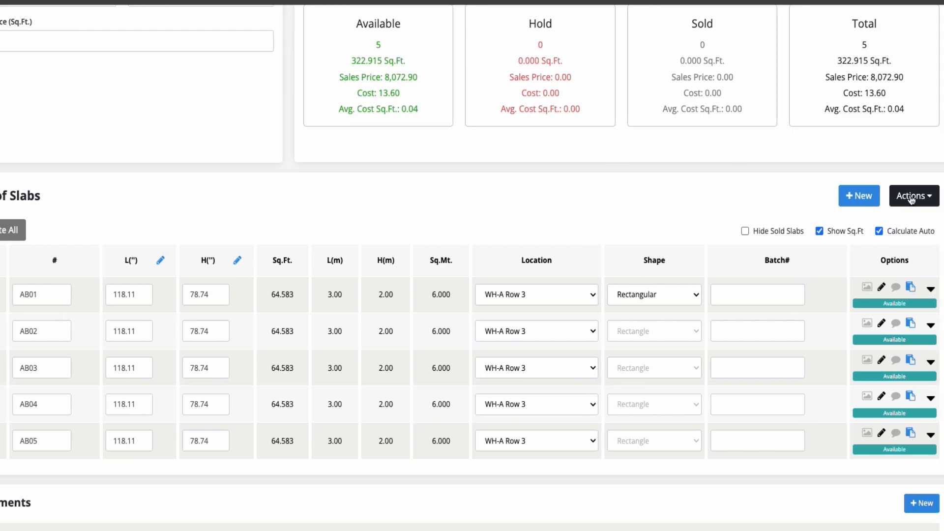
{"action": "left_click", "coordinate": [870, 495]}
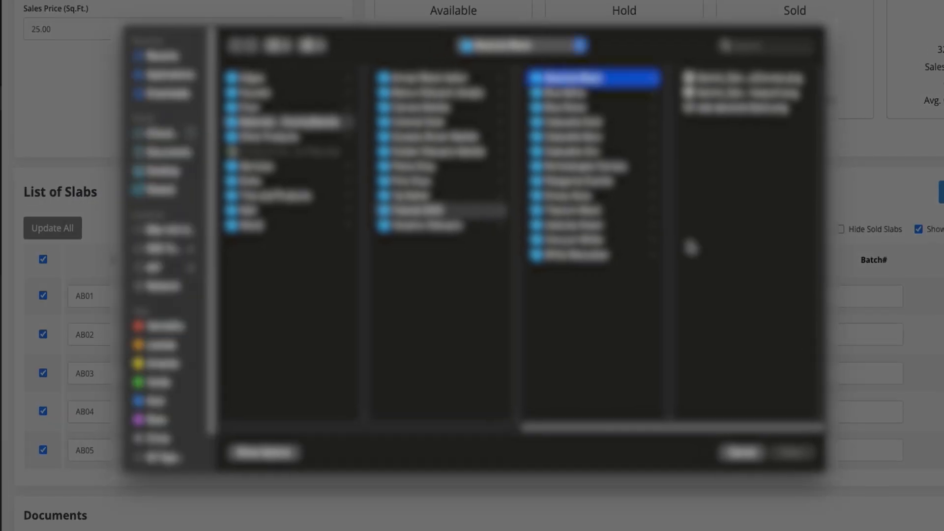
{"action": "left_click", "coordinate": [721, 109]}
{"action": "left_click", "coordinate": [793, 452]}
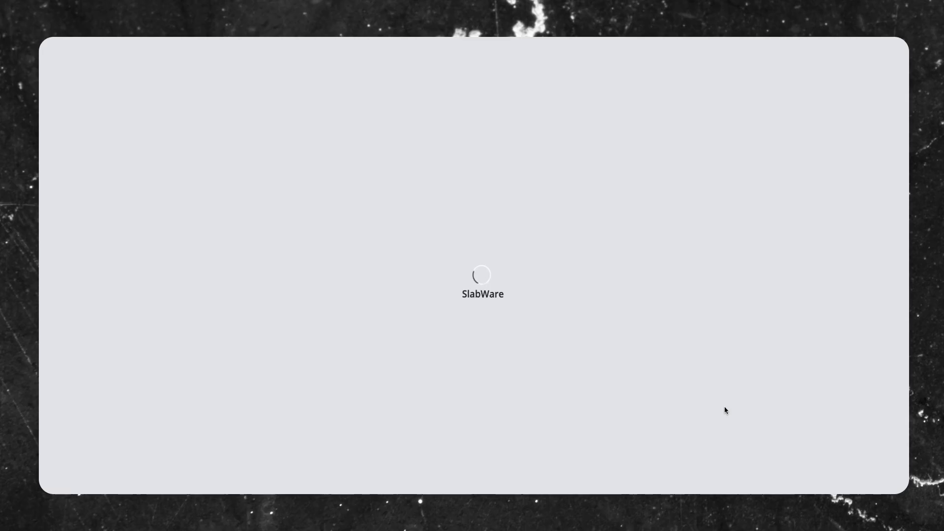
Check the uploaded slab picture on slab AB01.
{"action": "scroll", "coordinate": [873, 302], "scroll_direction": "down", "scroll_amount": 5}
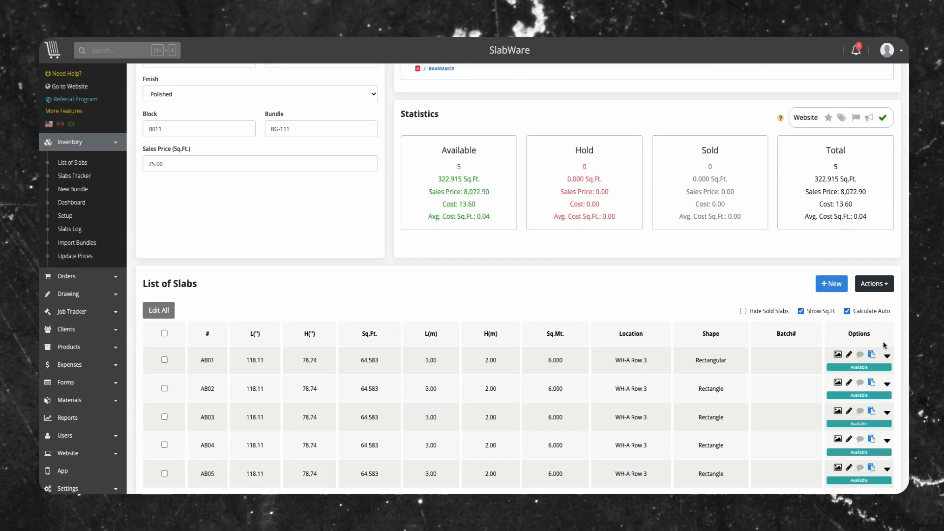
{"action": "left_click", "coordinate": [838, 283]}
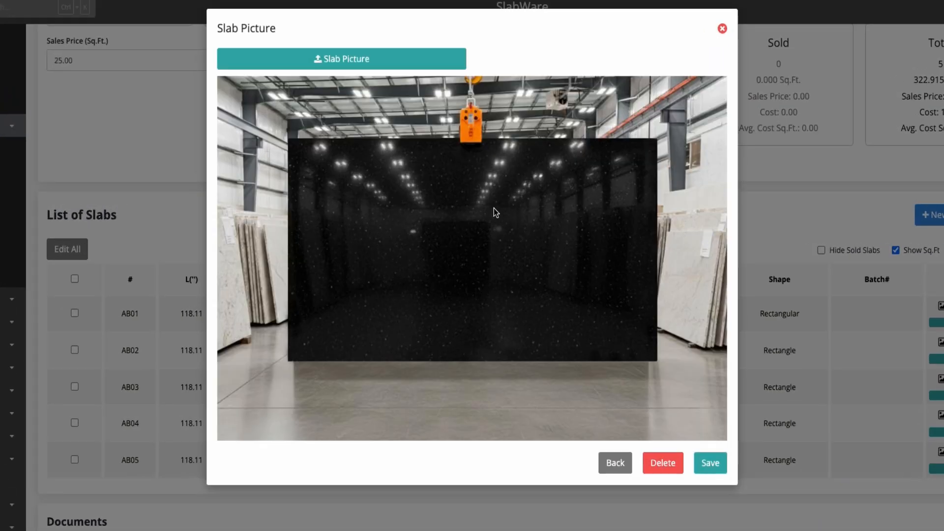
{"action": "left_click", "coordinate": [890, 295]}
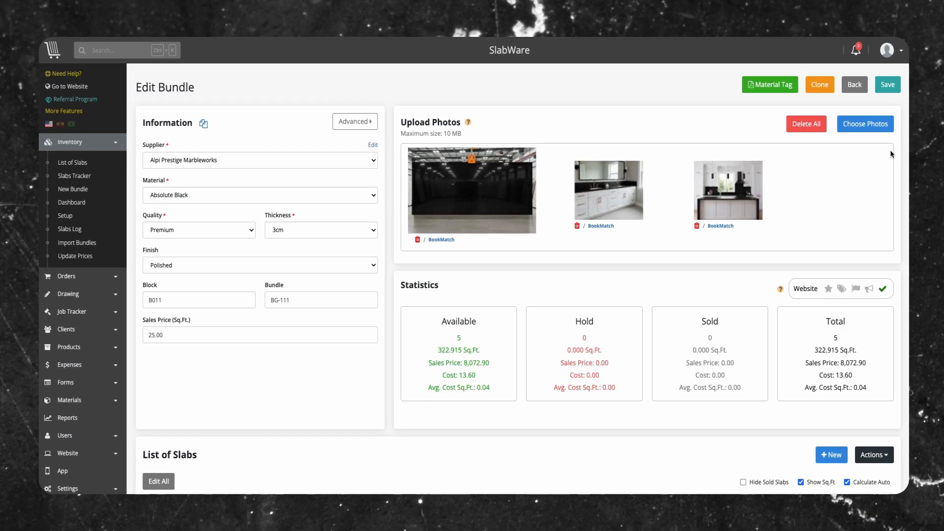
Save the Absolute Black bundle and return to the list of slabs.
{"action": "left_click", "coordinate": [887, 85]}
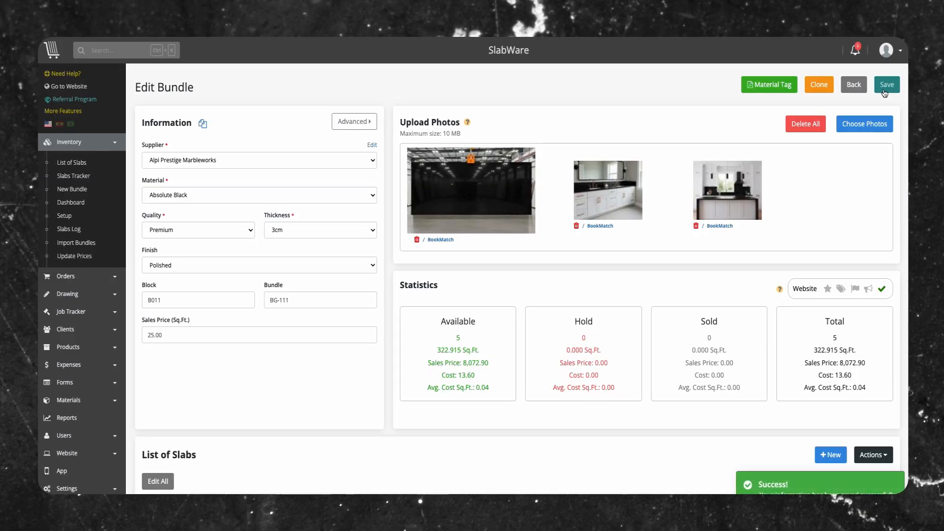
{"action": "left_click", "coordinate": [853, 85]}
{"action": "scroll", "coordinate": [597, 364], "scroll_direction": "down", "scroll_amount": 5}
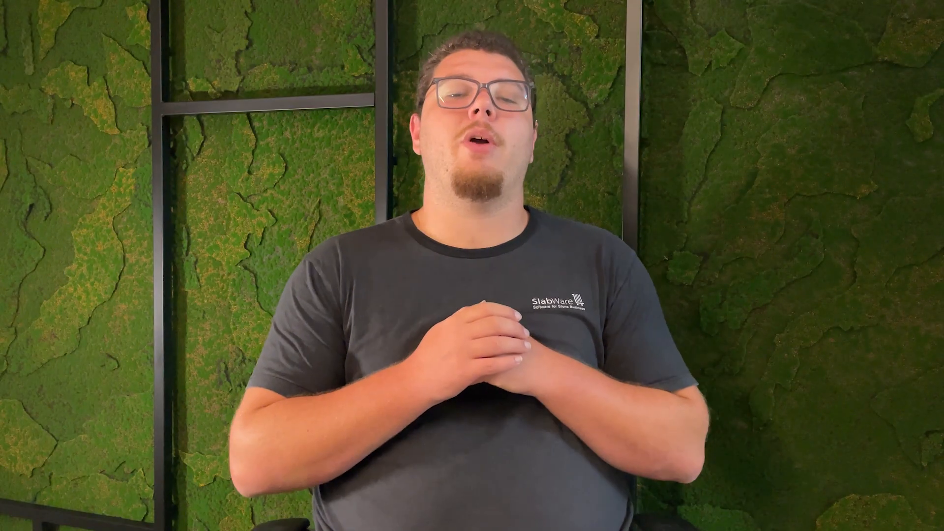